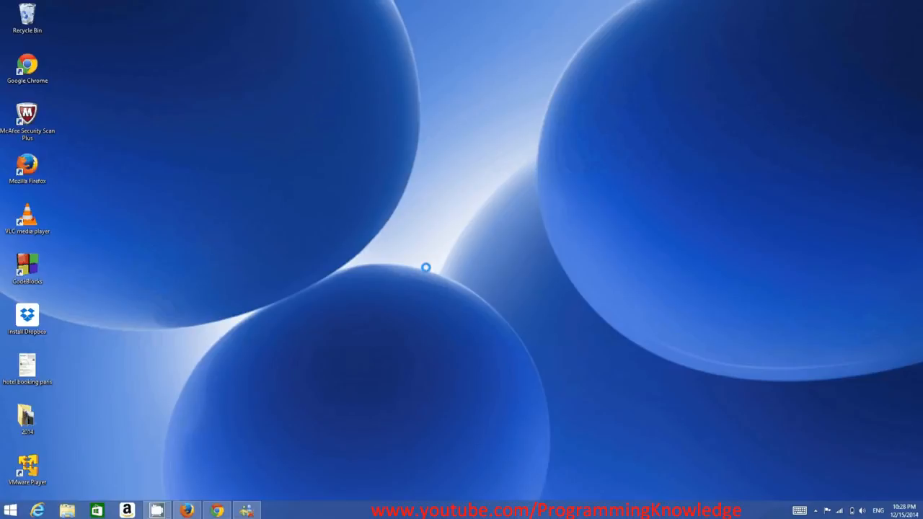
Switch to Firefox, search the web for "eclipse ide" and open the Eclipse downloads page
left_click(187, 511)
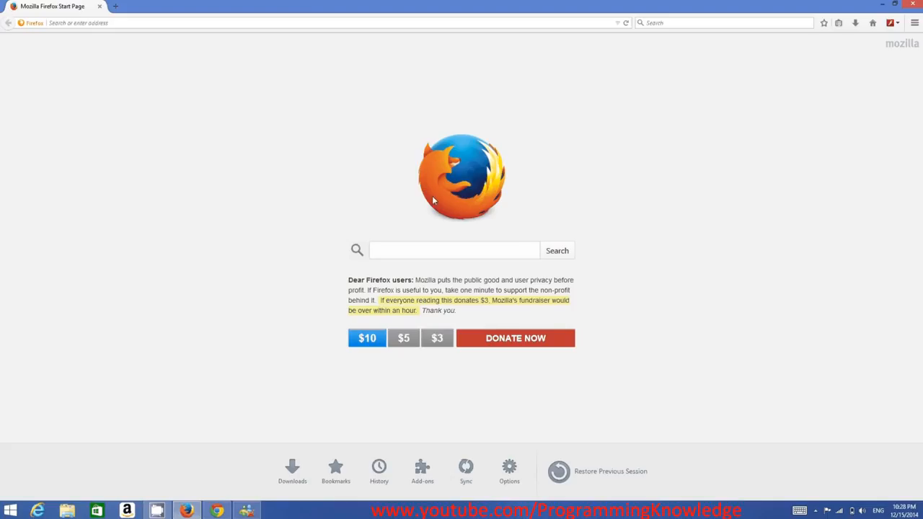
left_click(403, 250)
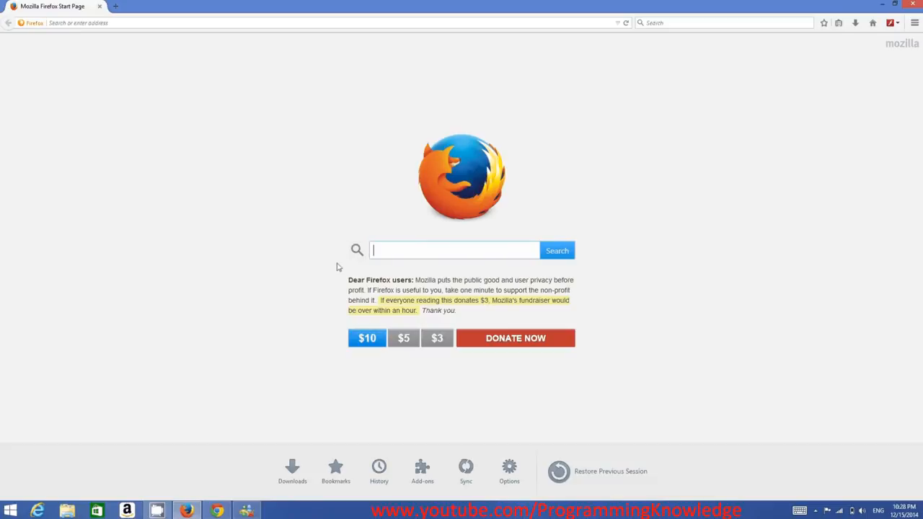
type("ec")
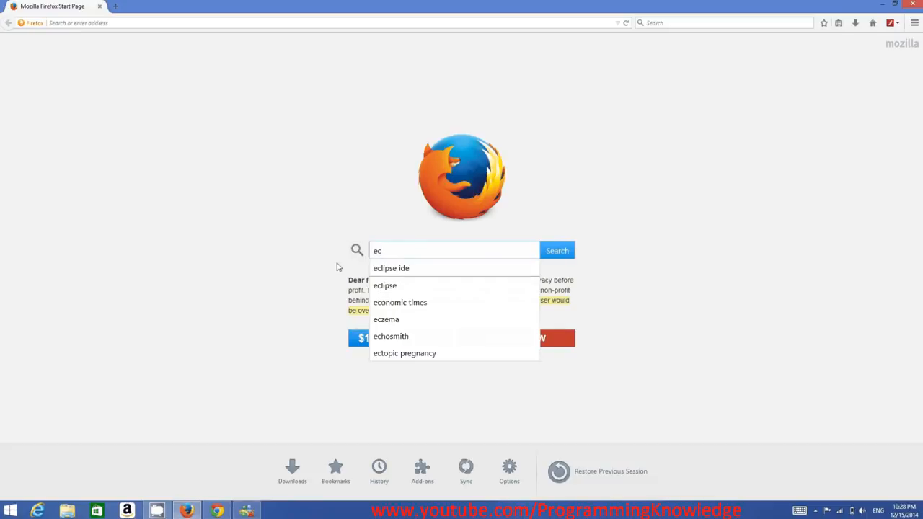
key("Down")
key("Return")
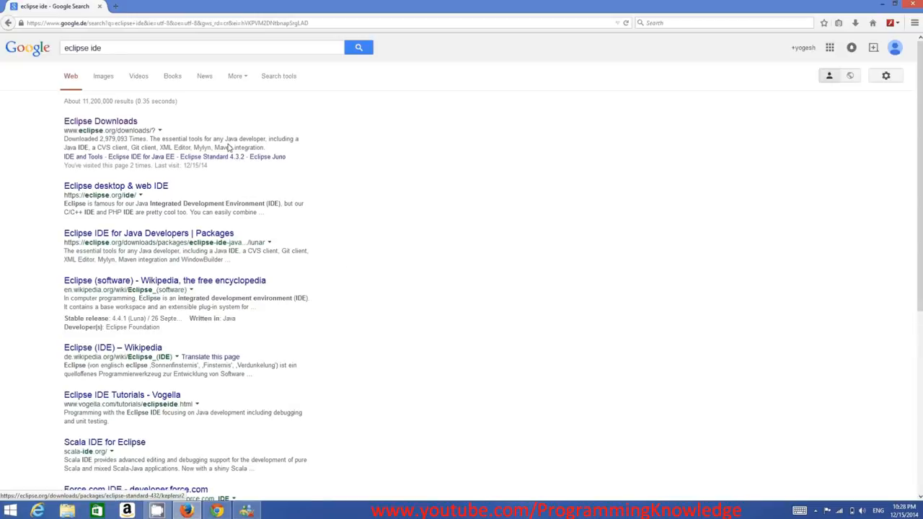
left_click(106, 123)
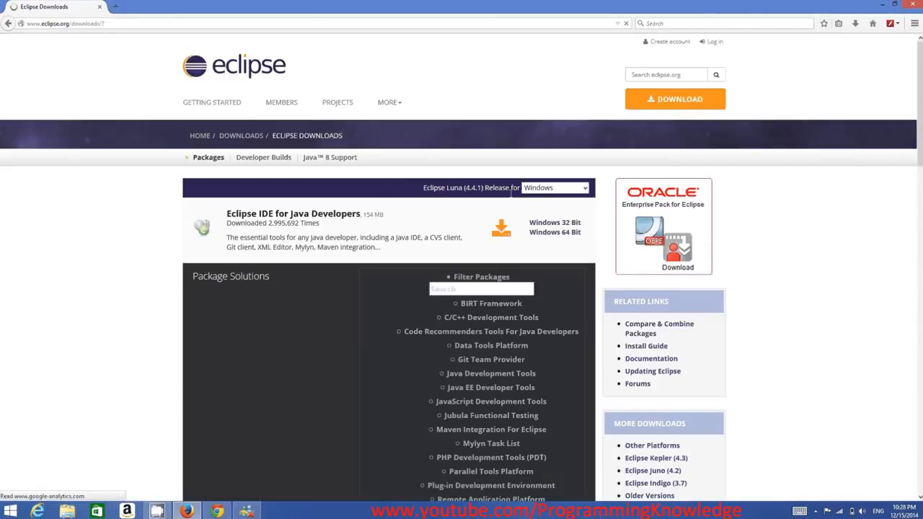
left_click(657, 101)
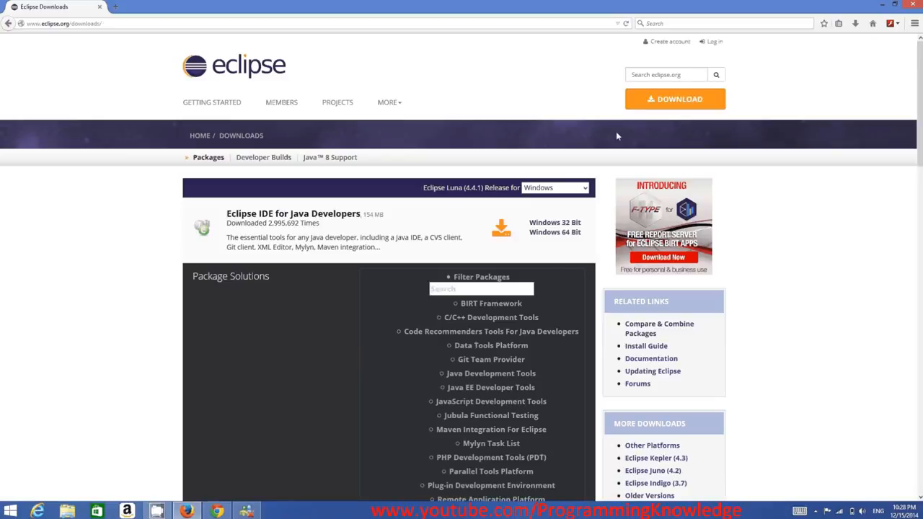
Look through the Eclipse Luna packages offered for Windows, from the Java Developers edition to the other language editions
scroll(317, 218, "down", 5)
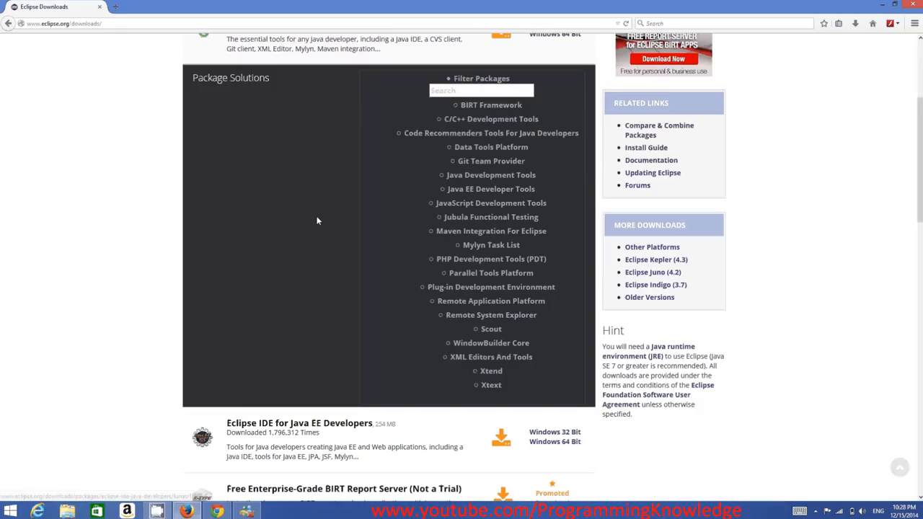
scroll(322, 242, "down", 2)
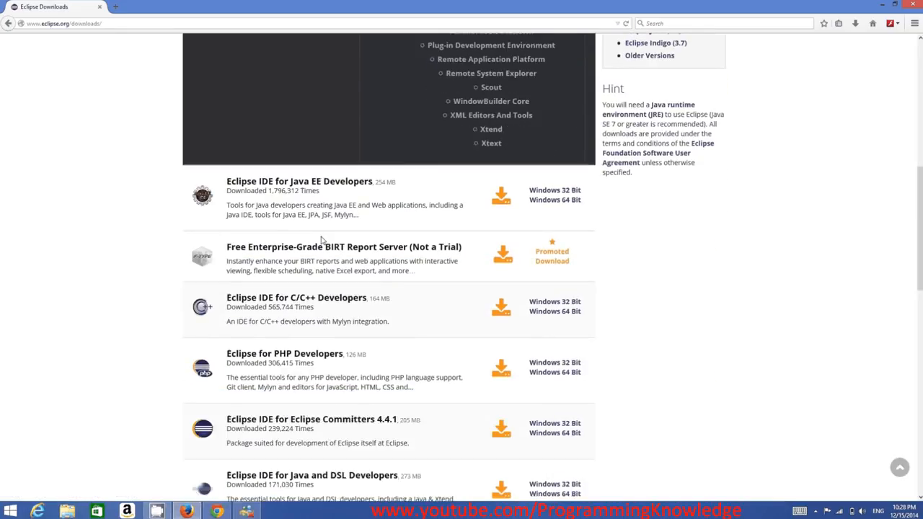
scroll(341, 209, "up", 3)
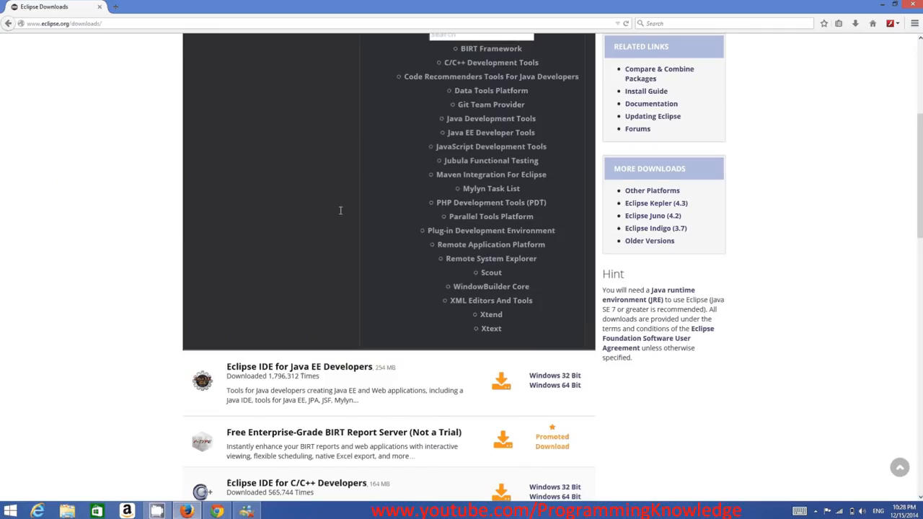
scroll(340, 210, "up", 3)
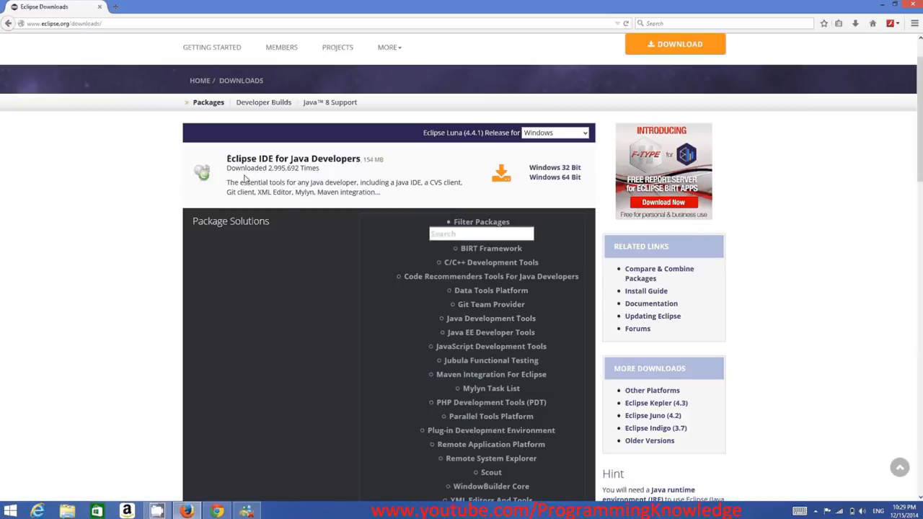
scroll(282, 210, "down", 1)
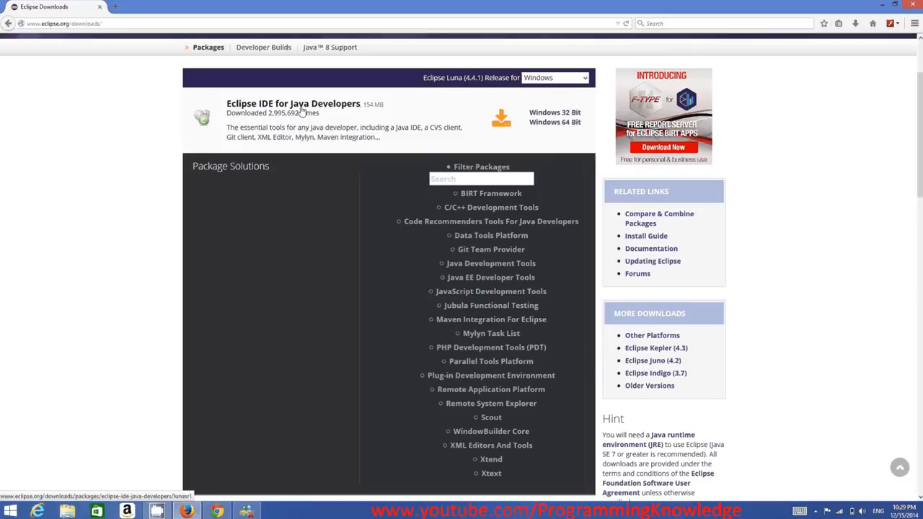
scroll(302, 203, "down", 5)
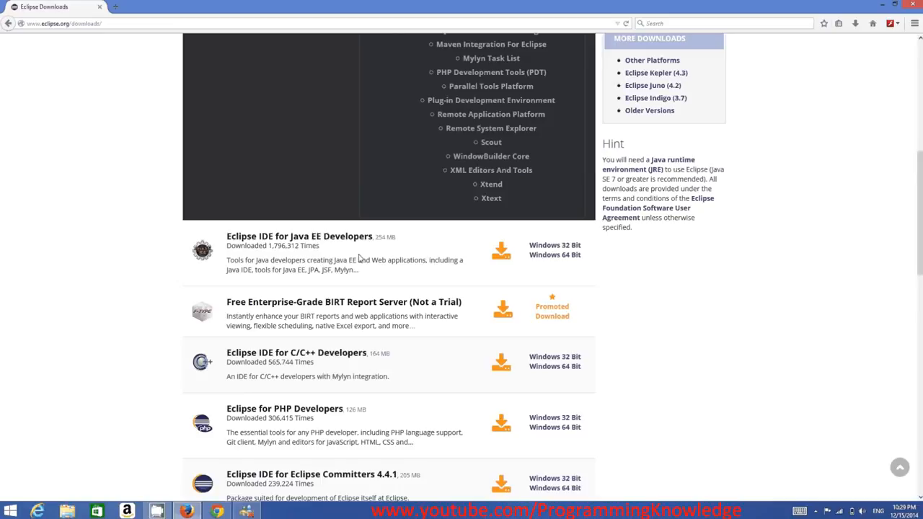
scroll(359, 258, "down", 1)
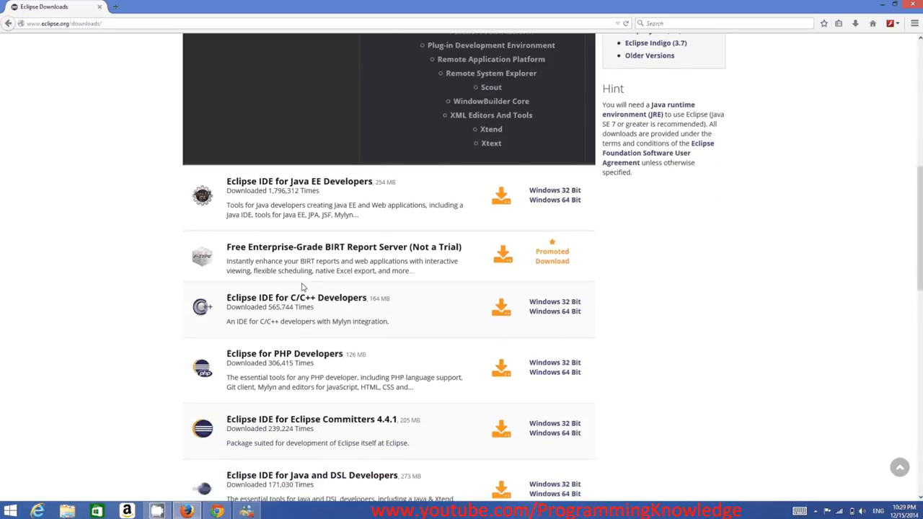
scroll(291, 310, "down", 1)
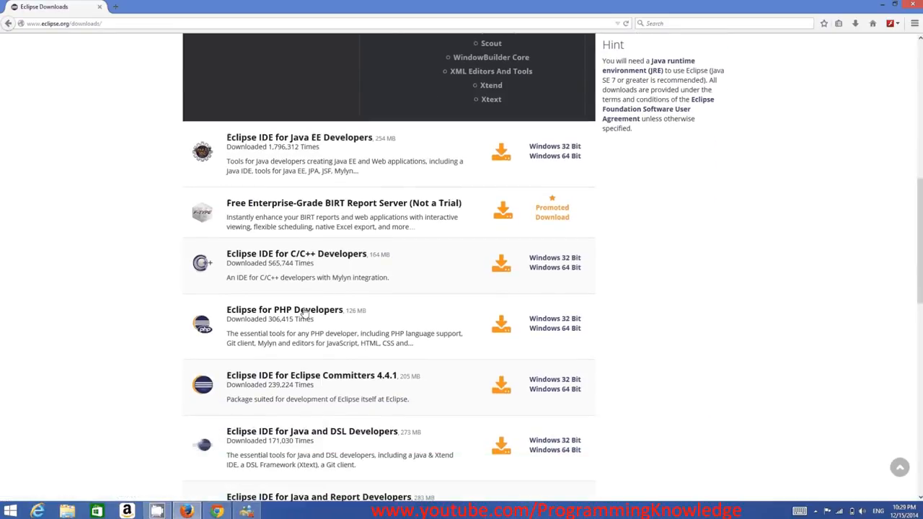
scroll(291, 310, "down", 2)
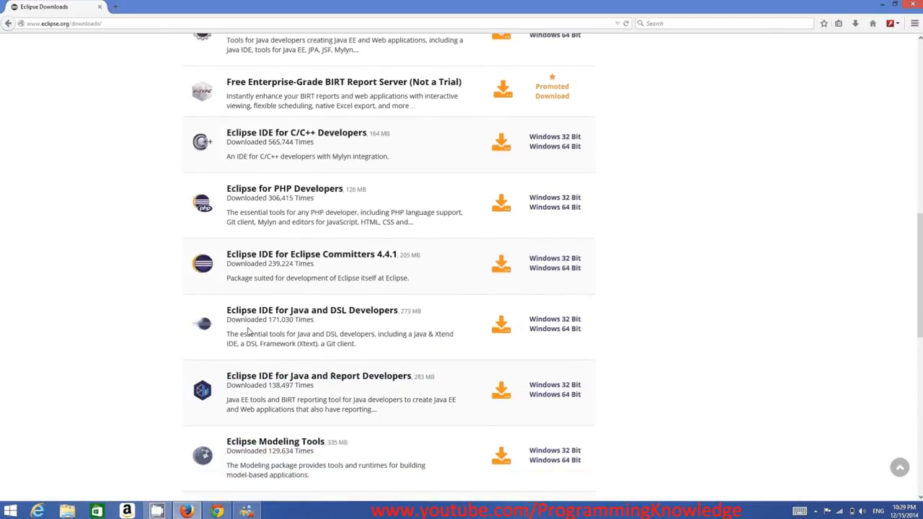
scroll(258, 325, "down", 3)
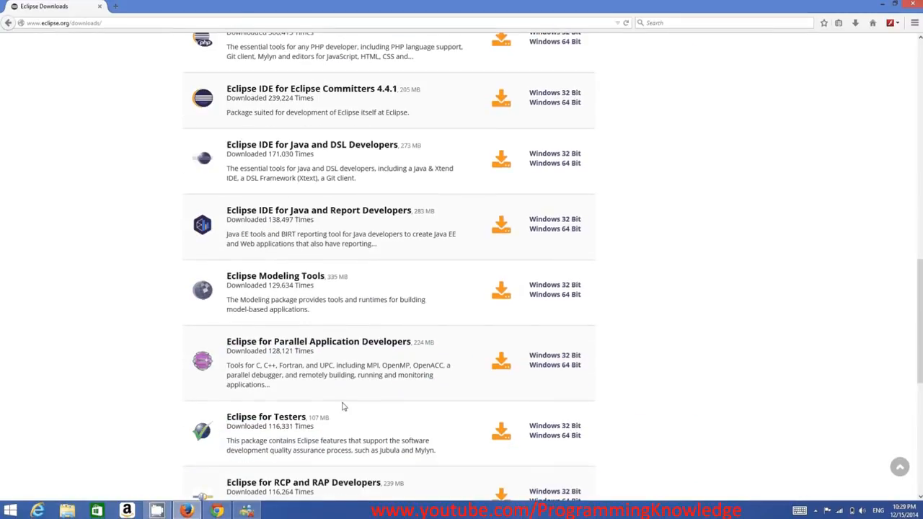
scroll(417, 408, "up", 12)
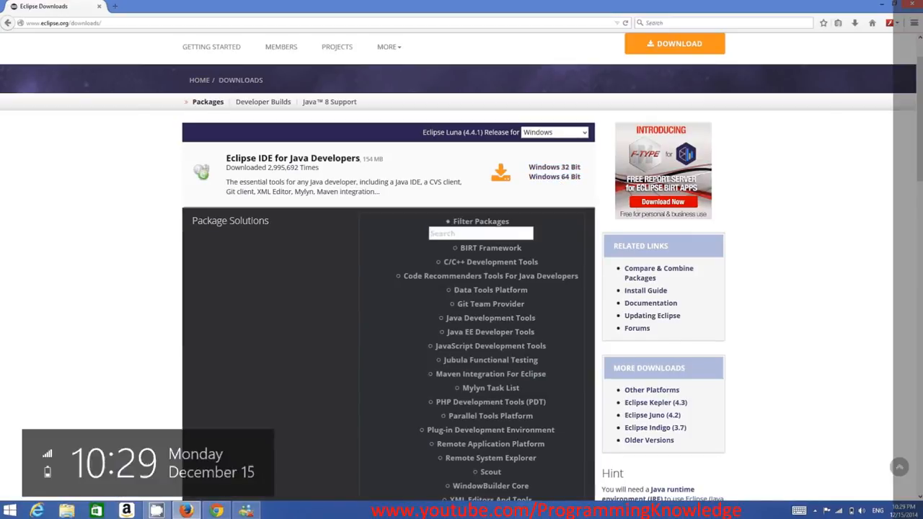
Find and open the Windows System information to check the computer's system type, and close it
left_click(897, 232)
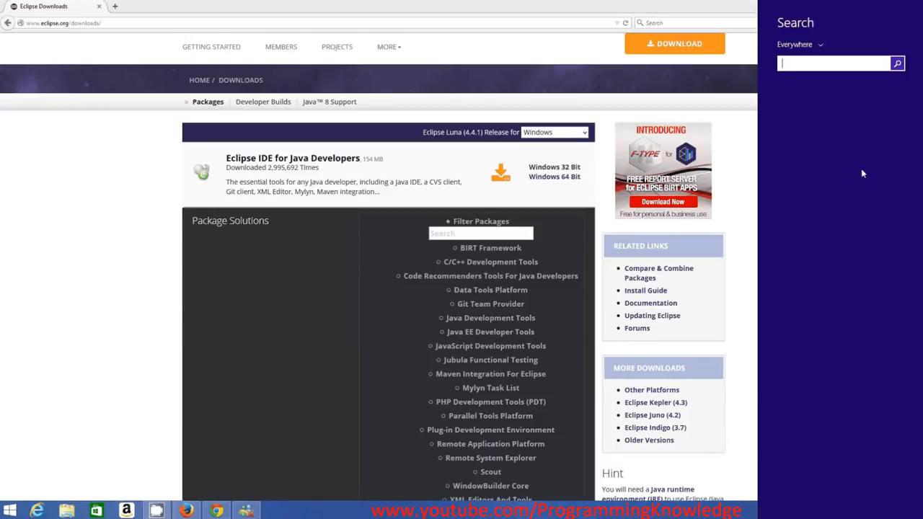
type("sz")
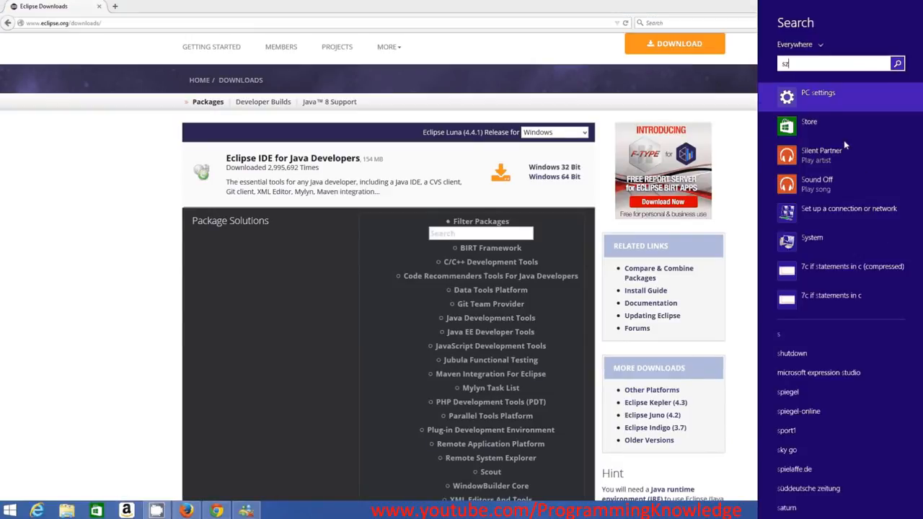
key("BackSpace")
type("y")
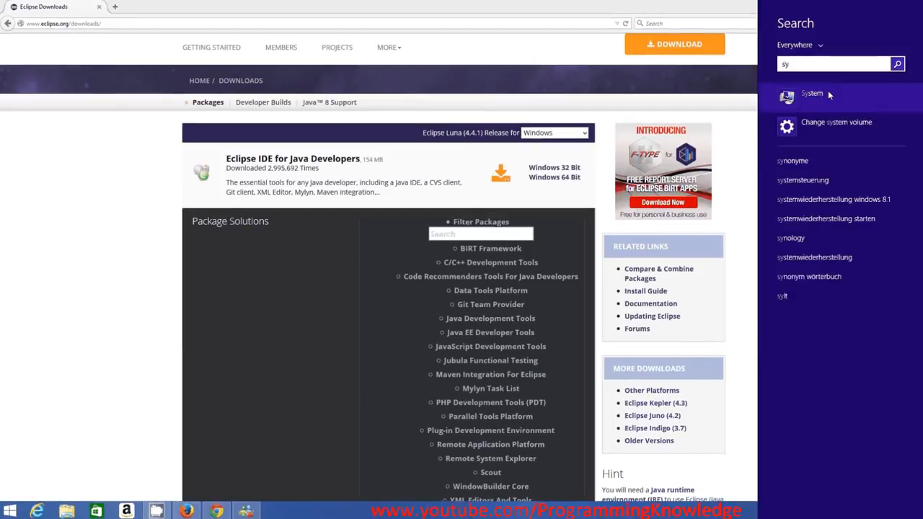
left_click(827, 90)
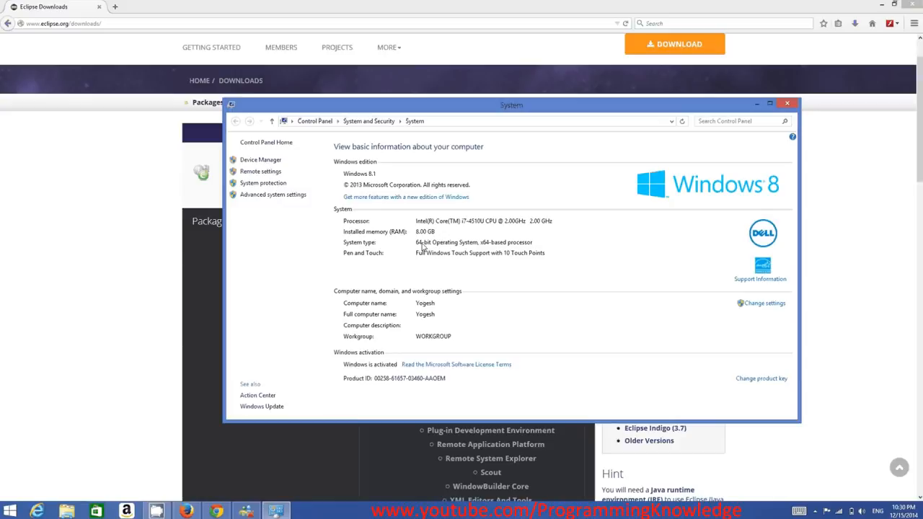
left_click(786, 104)
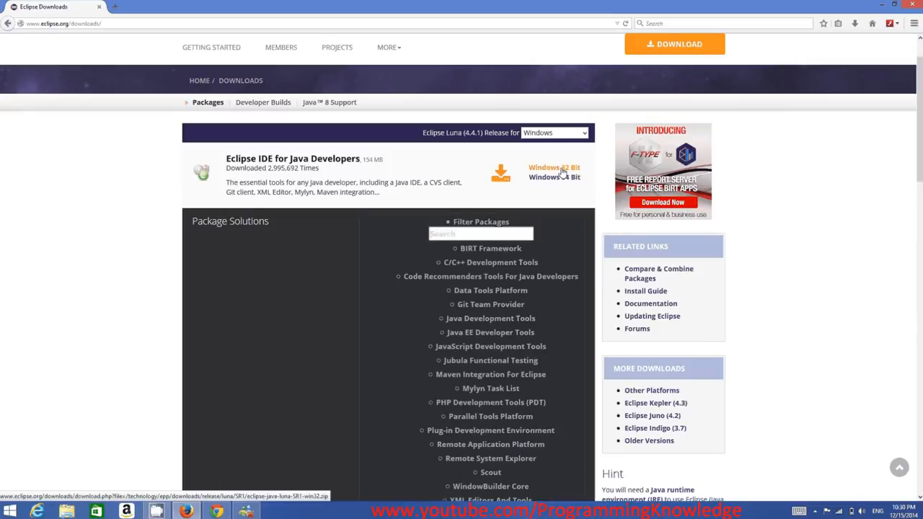
Open the Windows 64 Bit download of Eclipse IDE for Java Developers and review the available mirrors
left_click(553, 178)
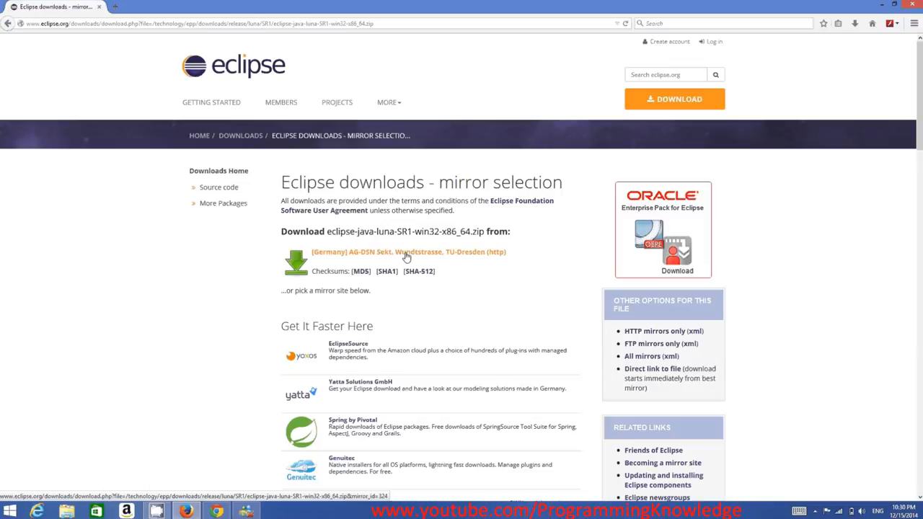
scroll(447, 270, "down", 3)
scroll(433, 271, "down", 3)
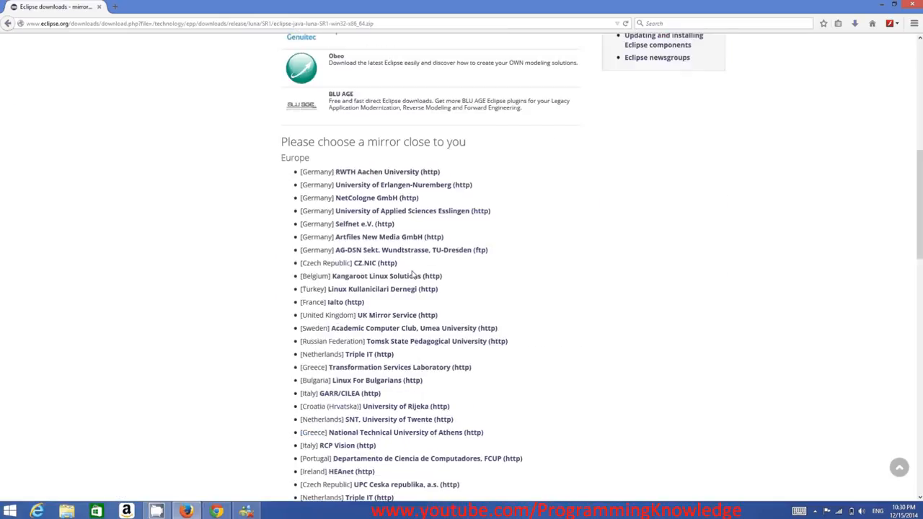
scroll(378, 357, "down", 2)
scroll(375, 357, "down", 3)
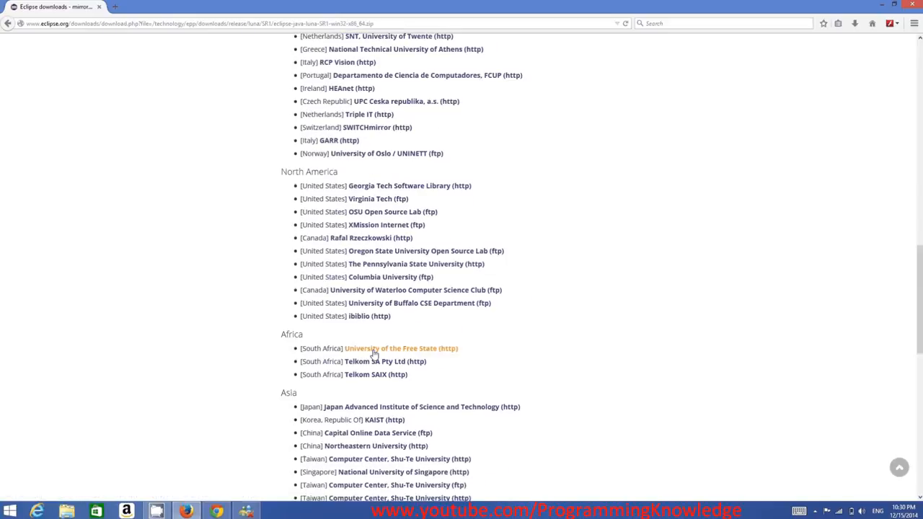
scroll(373, 350, "up", 5)
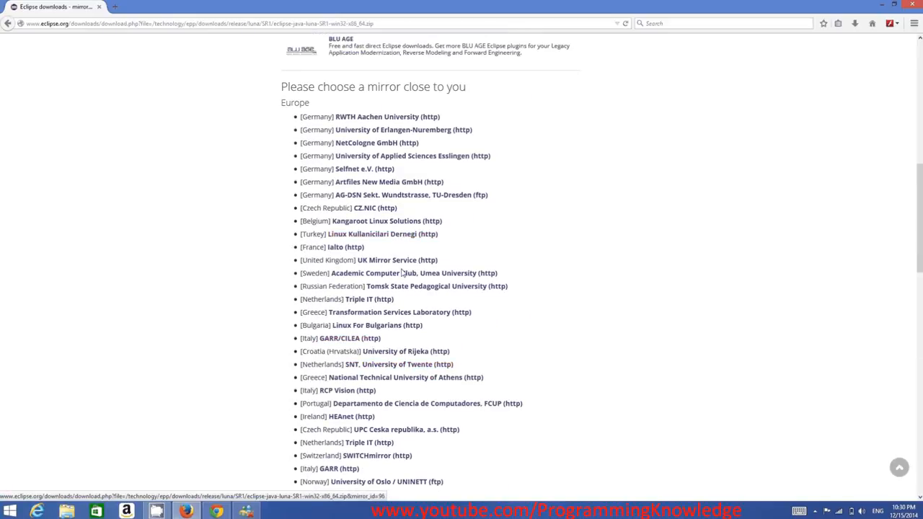
scroll(401, 271, "up", 6)
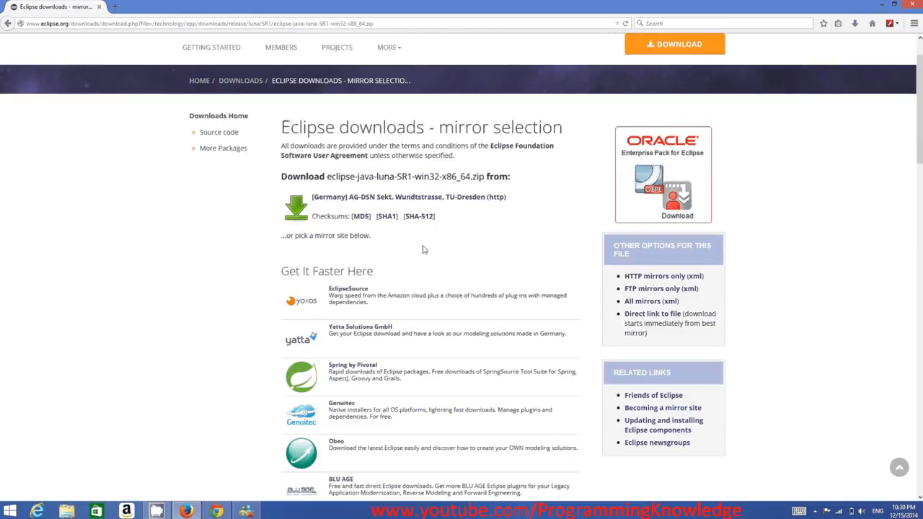
Save eclipse-java-luna-SR1-win32-x86_64.zip from the suggested TU-Dresden (http) mirror and check the download's progress
left_click(433, 204)
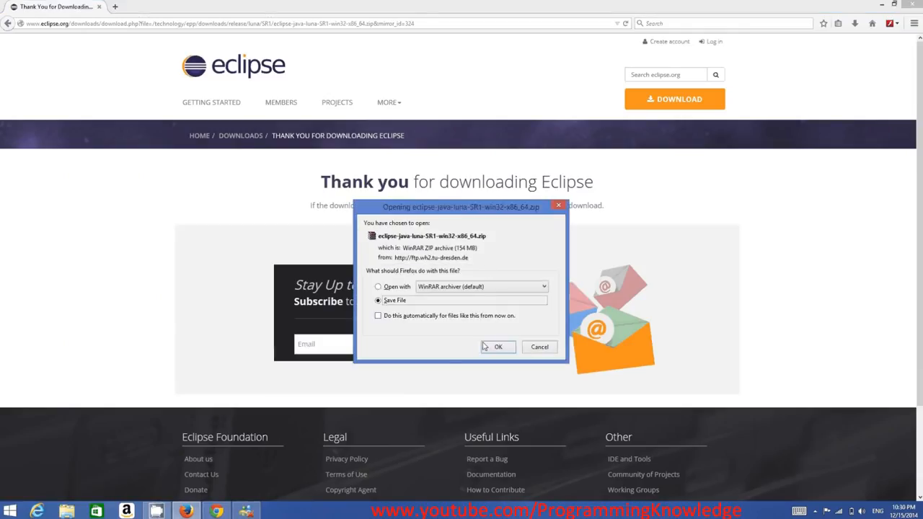
left_click(490, 347)
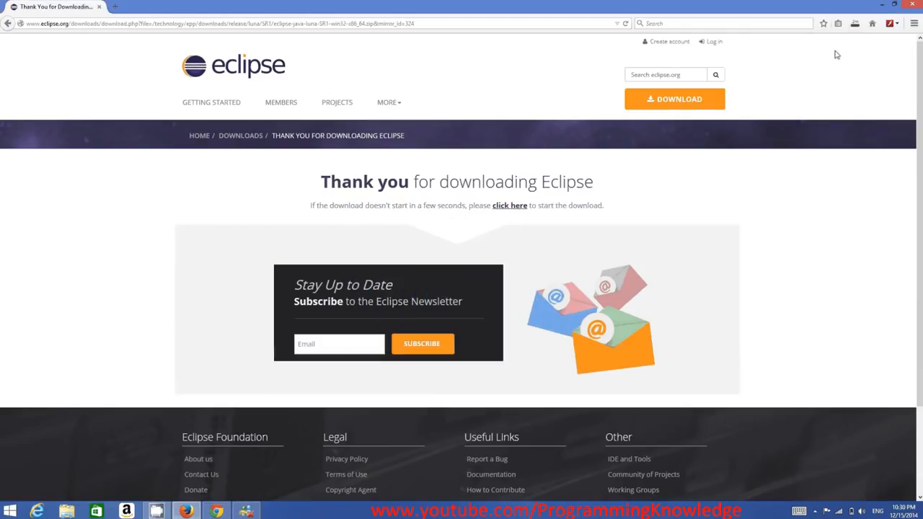
left_click(854, 25)
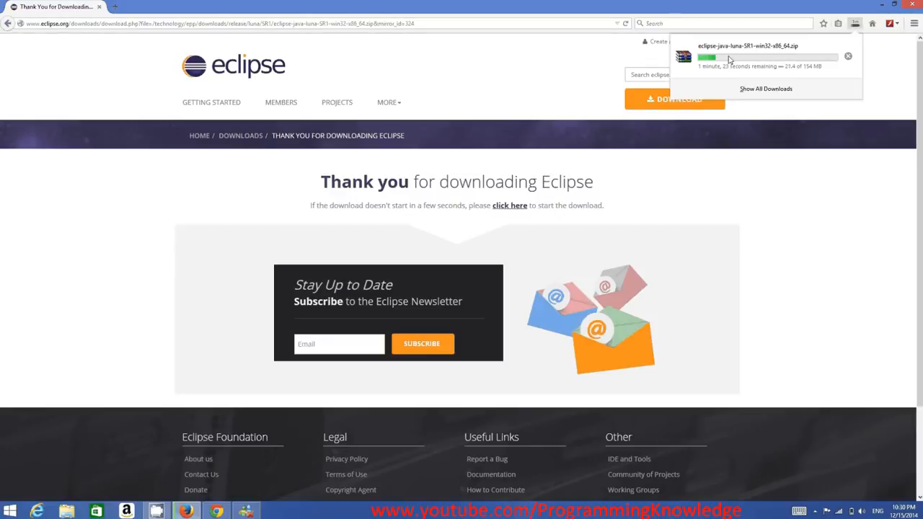
left_click(497, 513)
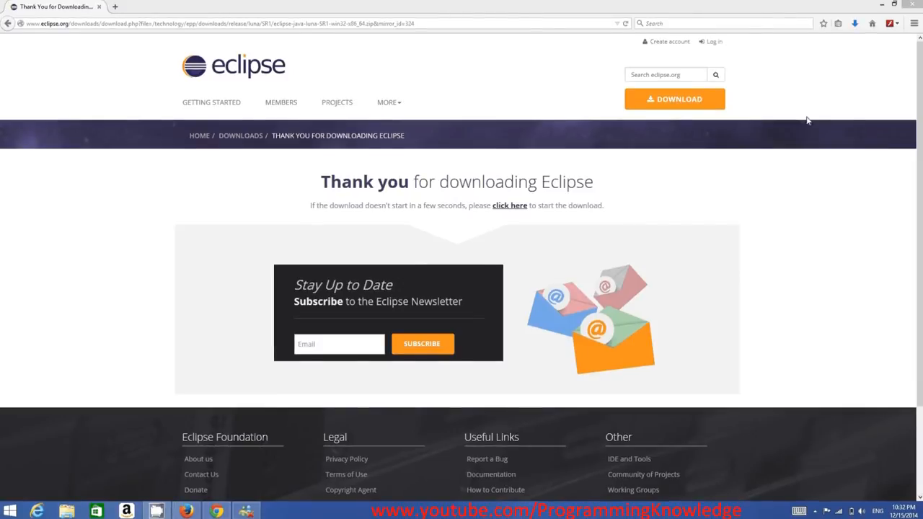
Open the downloaded eclipse-java-luna-SR1-win32-x86_64.zip, minimize the browser, and extract the archive to C:\
left_click(854, 24)
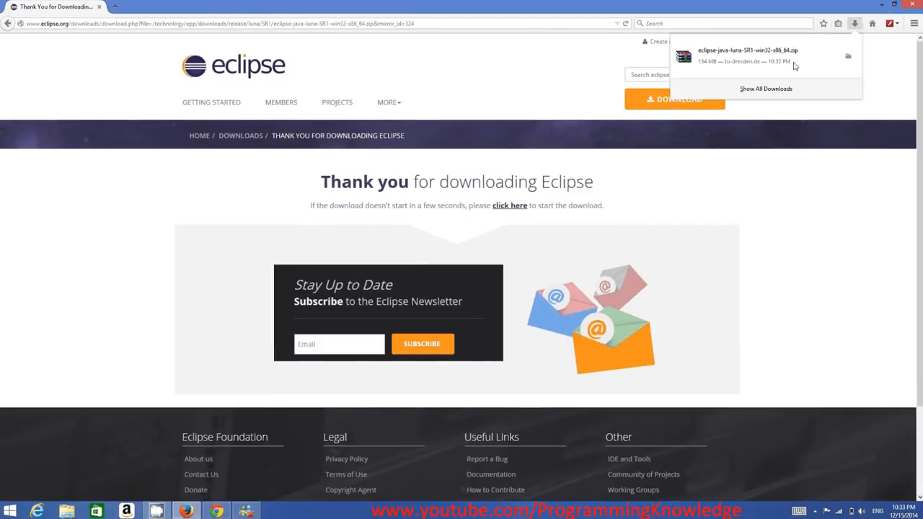
left_click(742, 61)
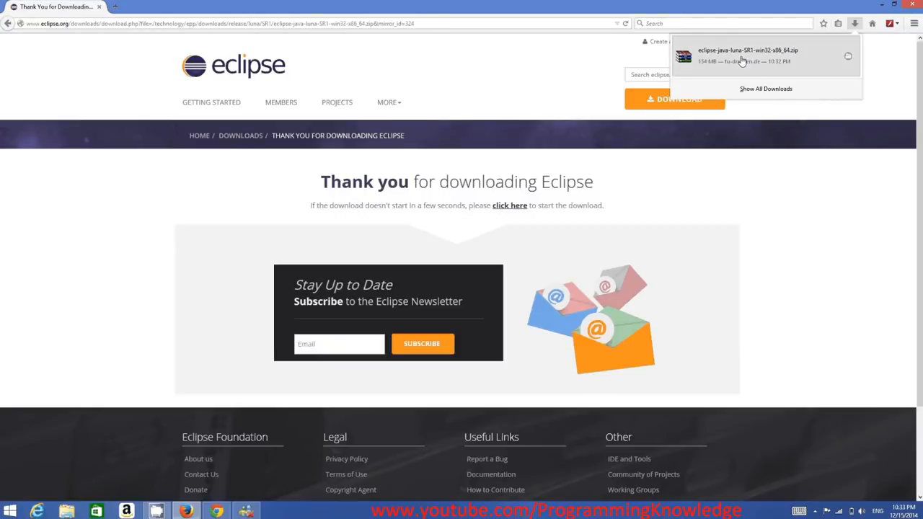
left_click(881, 6)
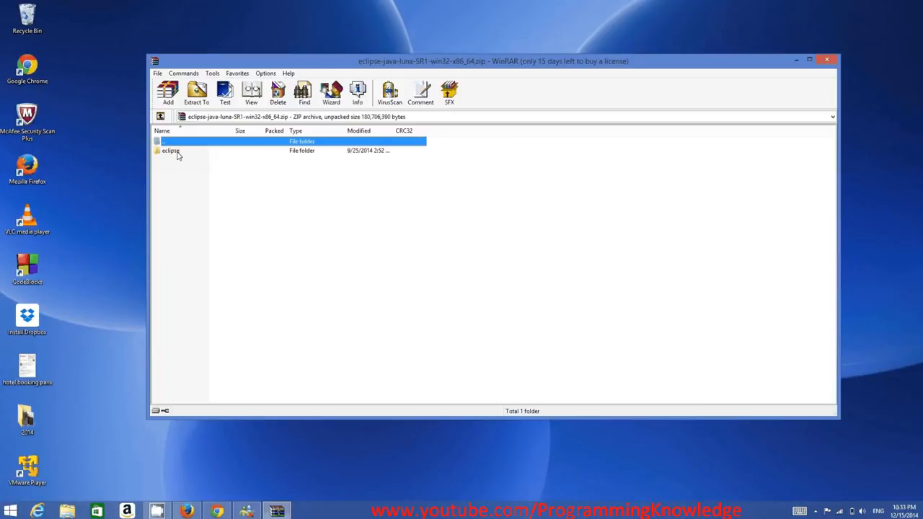
left_click(195, 92)
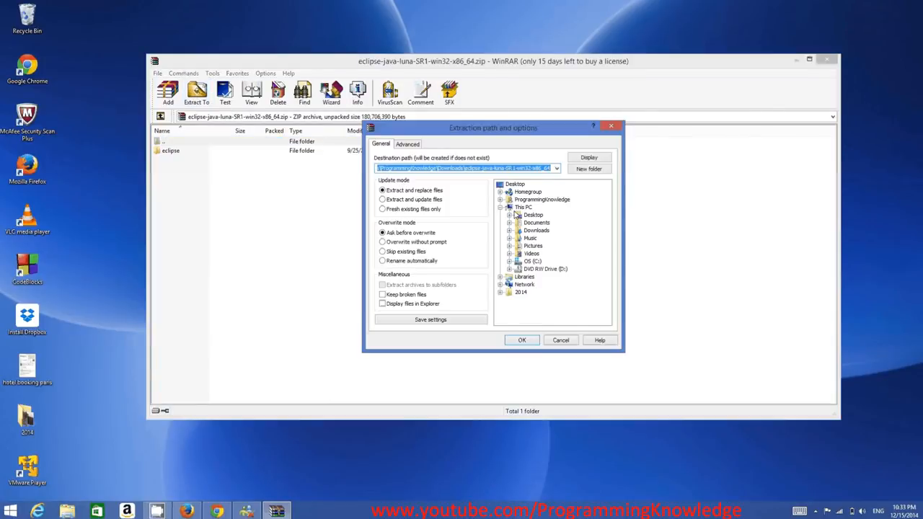
left_click(532, 262)
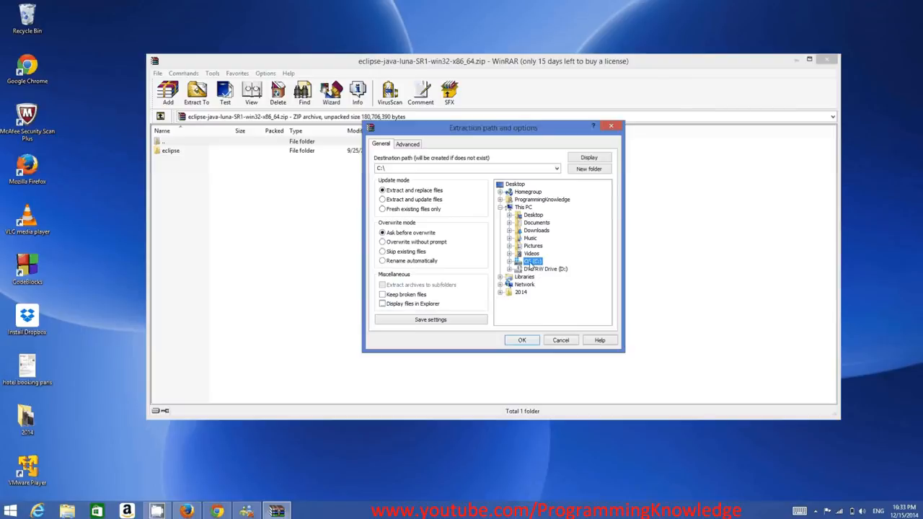
left_click(524, 341)
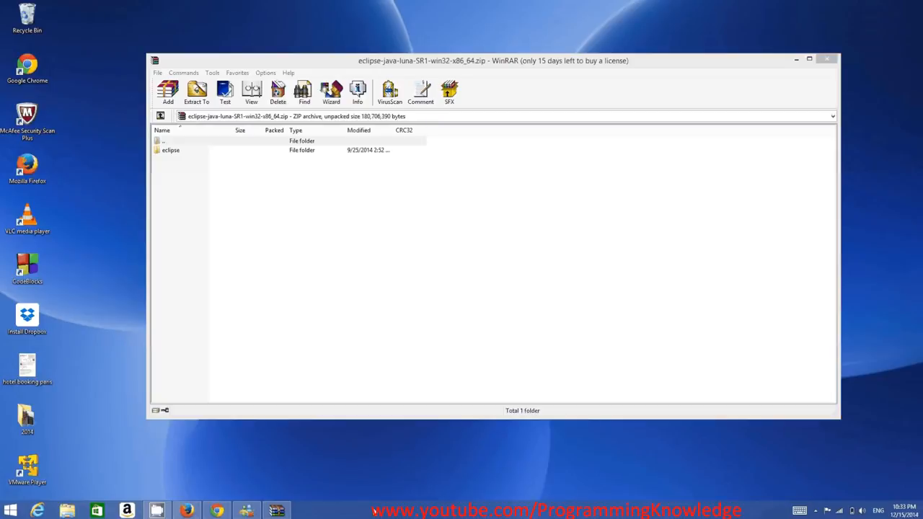
Open the extracted eclipse folder on the C: drive in File Explorer and review its files
left_click(67, 510)
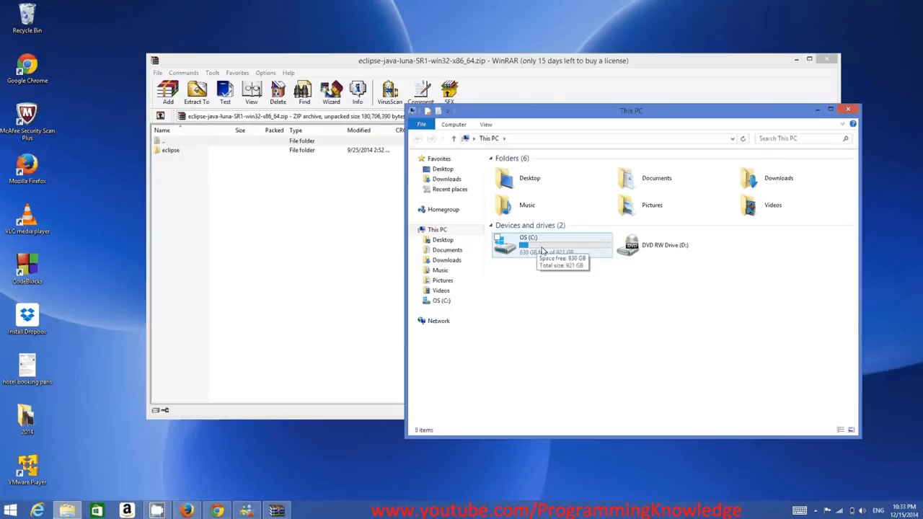
left_click(542, 249)
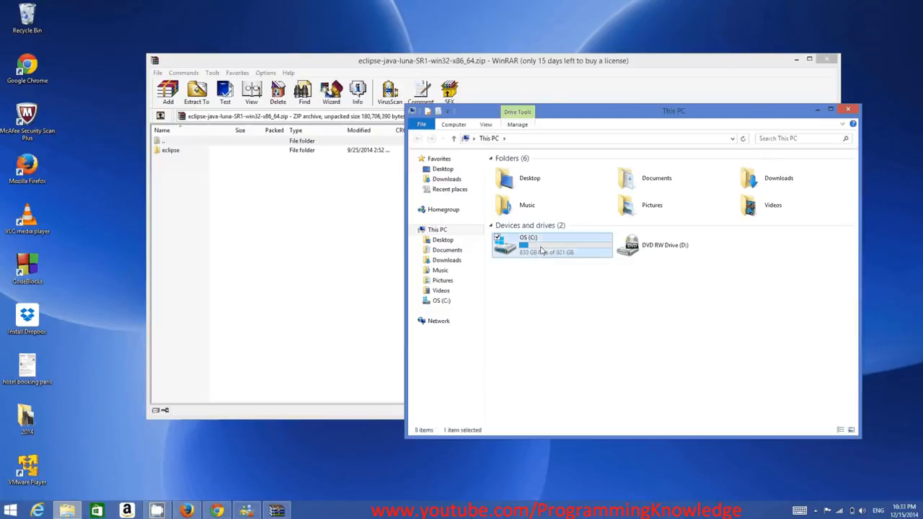
double_click(542, 249)
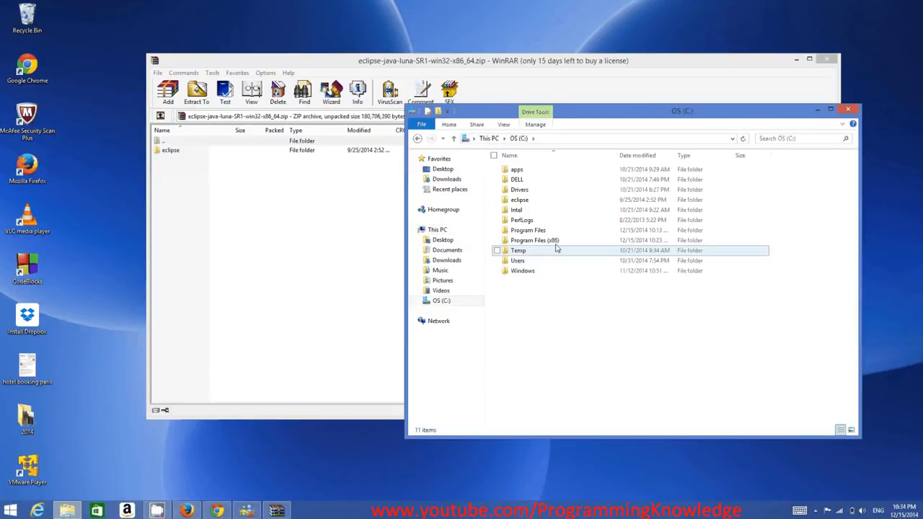
double_click(521, 200)
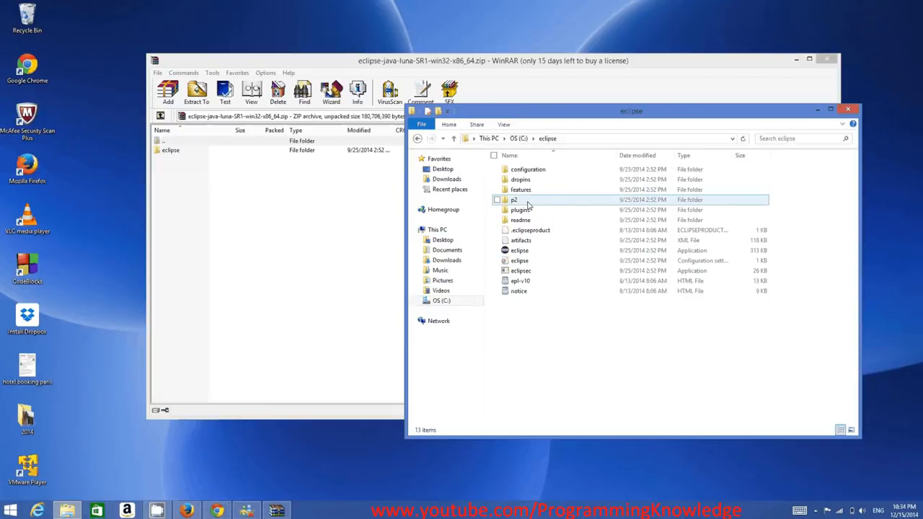
left_click_drag(818, 366, 492, 164)
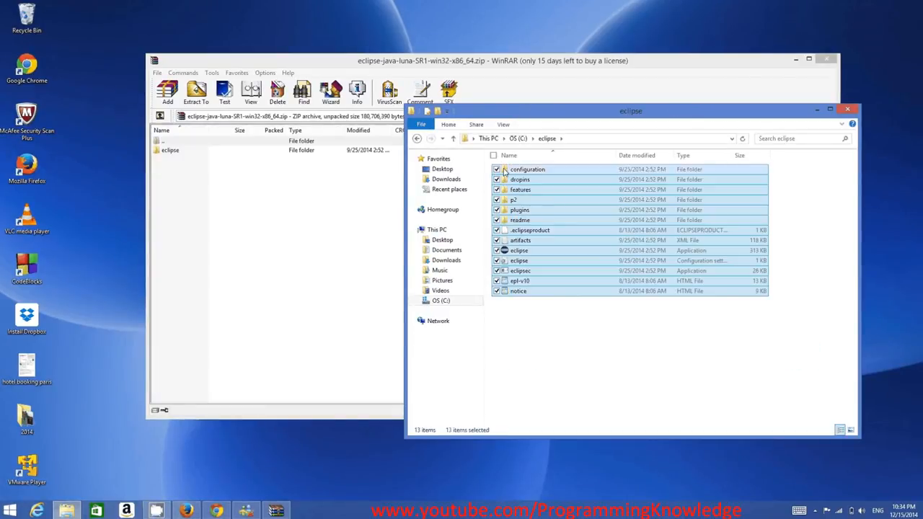
left_click(648, 339)
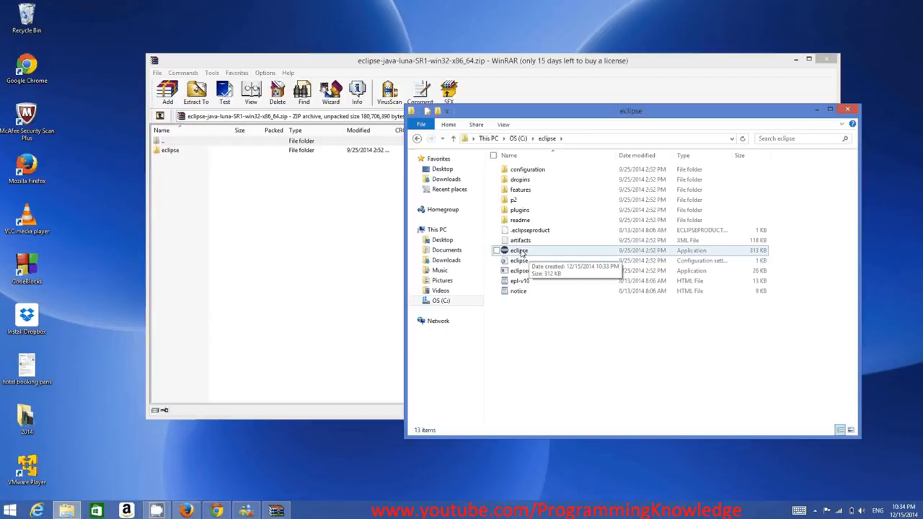
Create a shortcut to the eclipse application and place it on the desktop
left_click(521, 252)
right_click(521, 253)
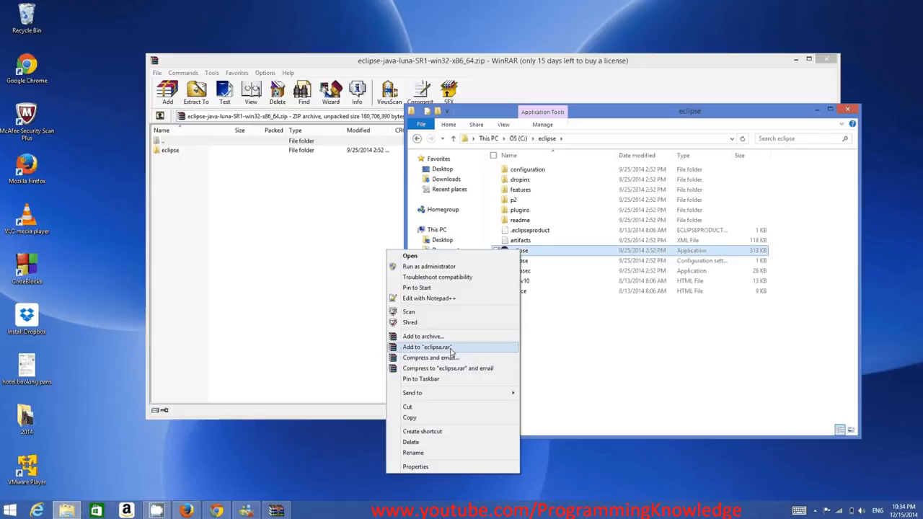
left_click(437, 431)
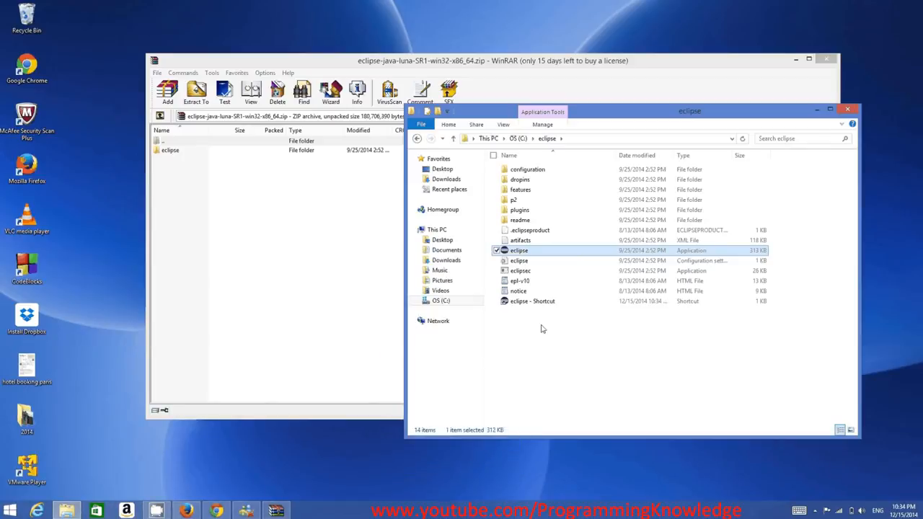
left_click_drag(525, 250, 88, 36)
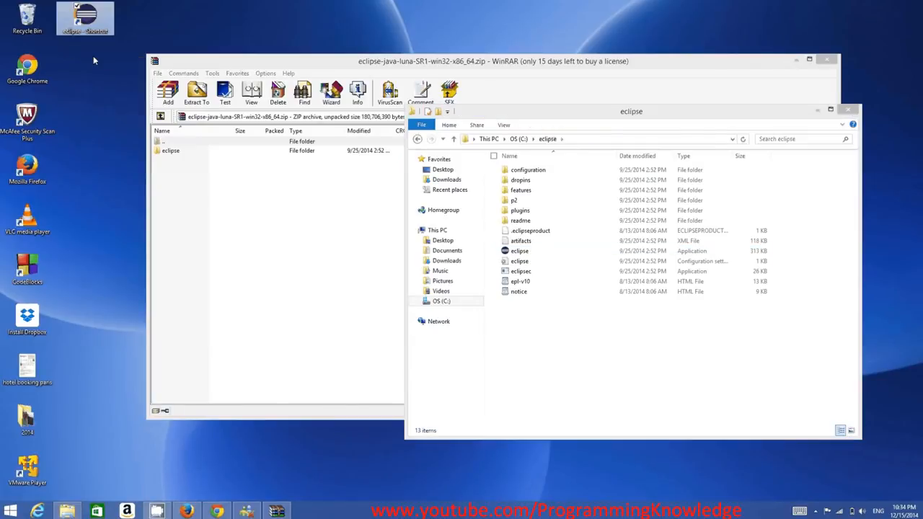
Launch the eclipse application, close the archive window, and place the Eclipse message beside the folder window
double_click(520, 251)
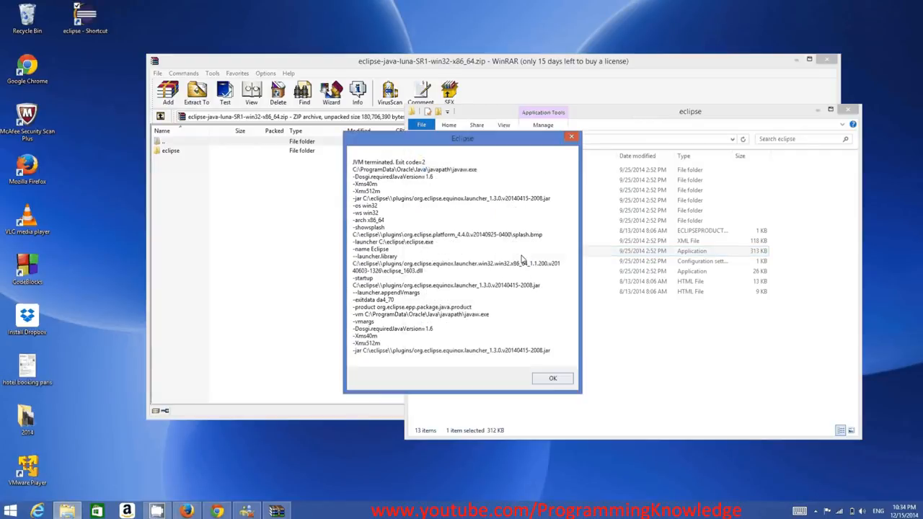
left_click(829, 60)
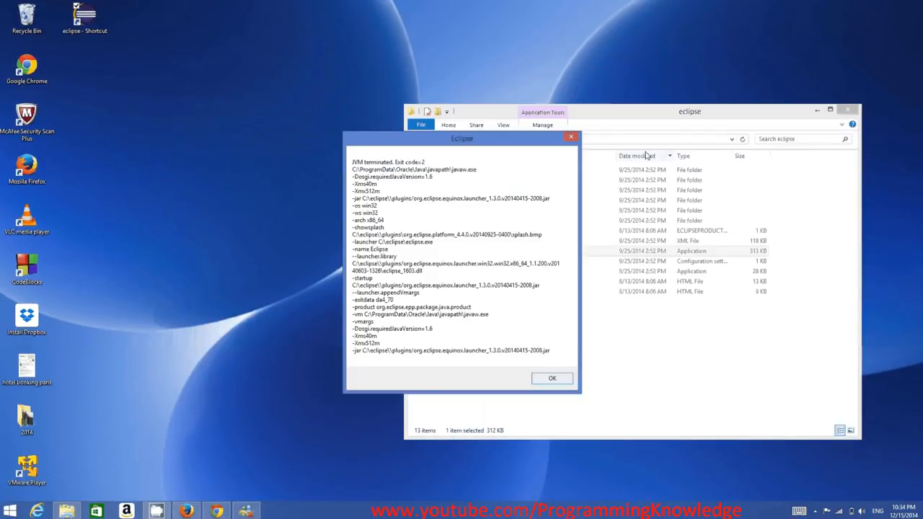
left_click_drag(488, 149, 522, 131)
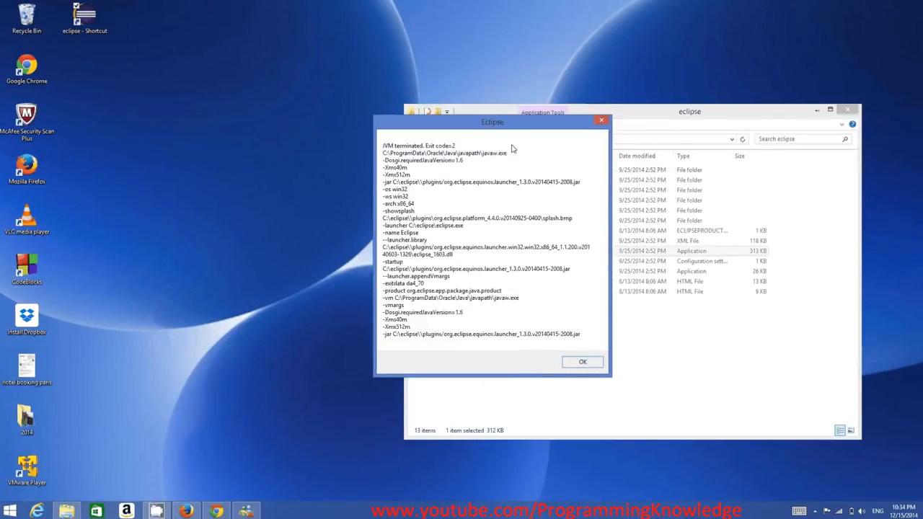
left_click_drag(479, 126, 486, 129)
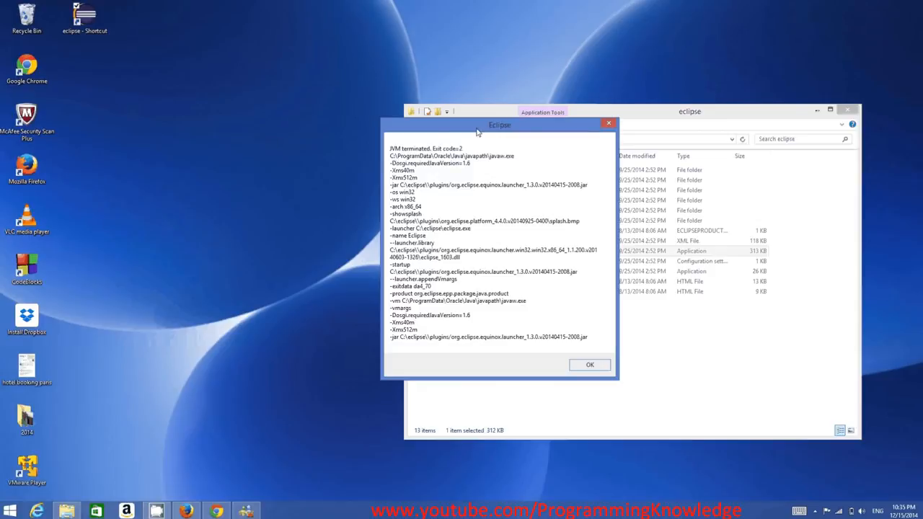
left_click_drag(477, 132, 264, 143)
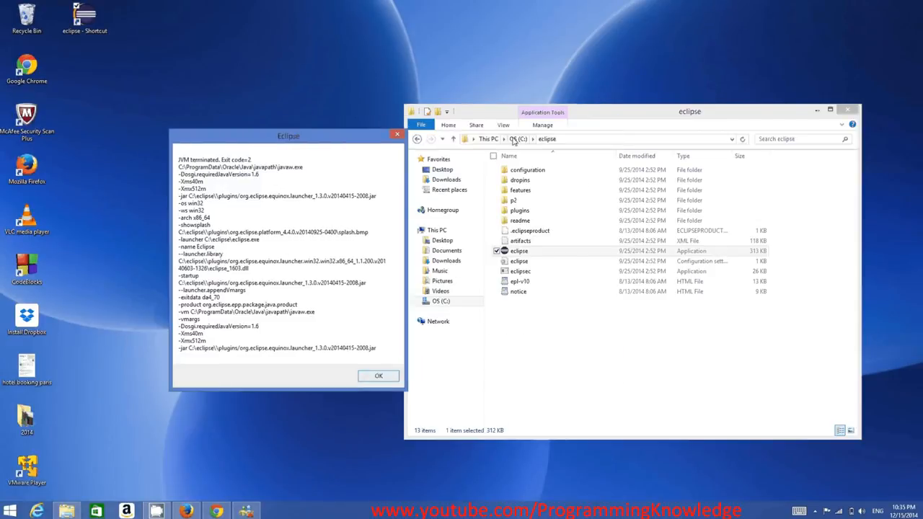
Look in the root of the C: drive for the Java path named in the Eclipse message
left_click(519, 138)
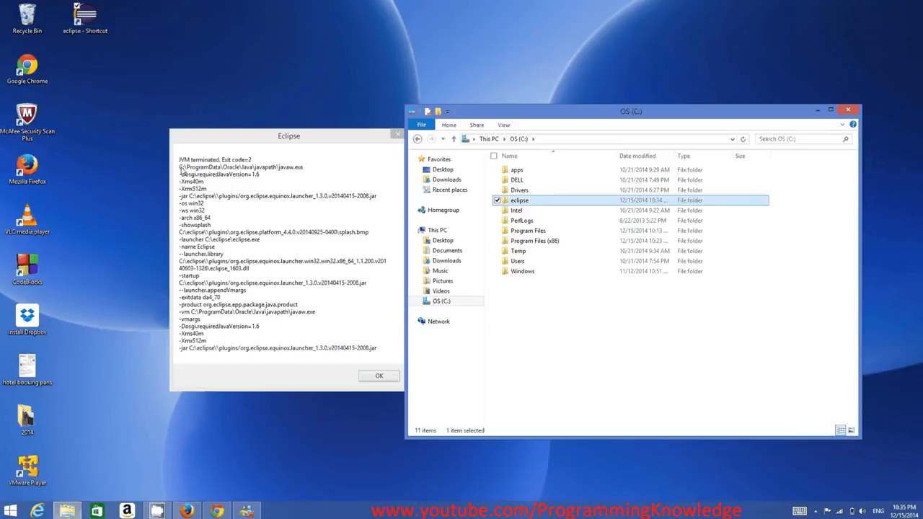
left_click(181, 172)
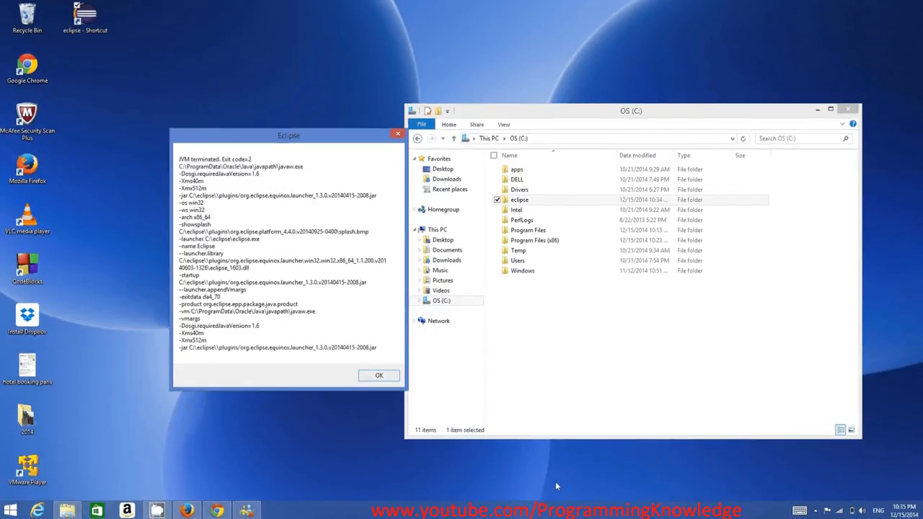
Find and open WordPad, and paste the path C:\ProgramData\Oracle\Java\javapath at an enlarged zoom
mouse_move(921, 517)
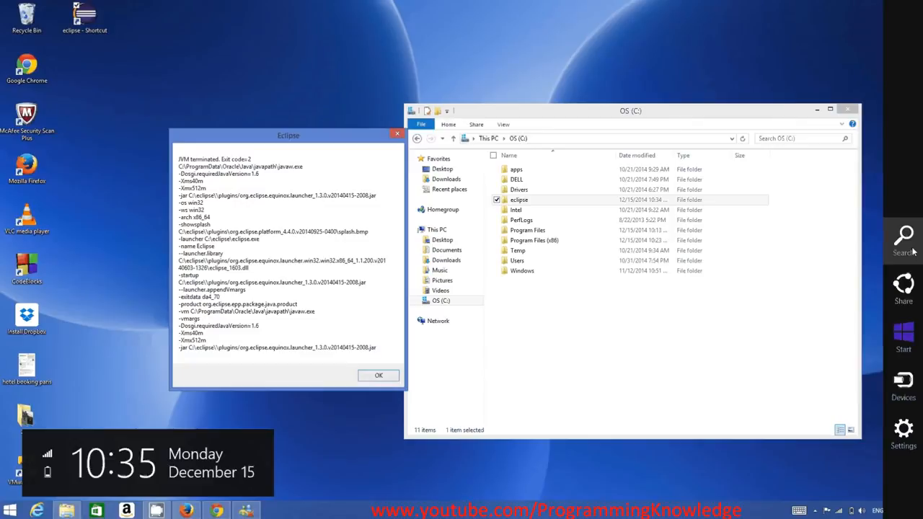
left_click(912, 250)
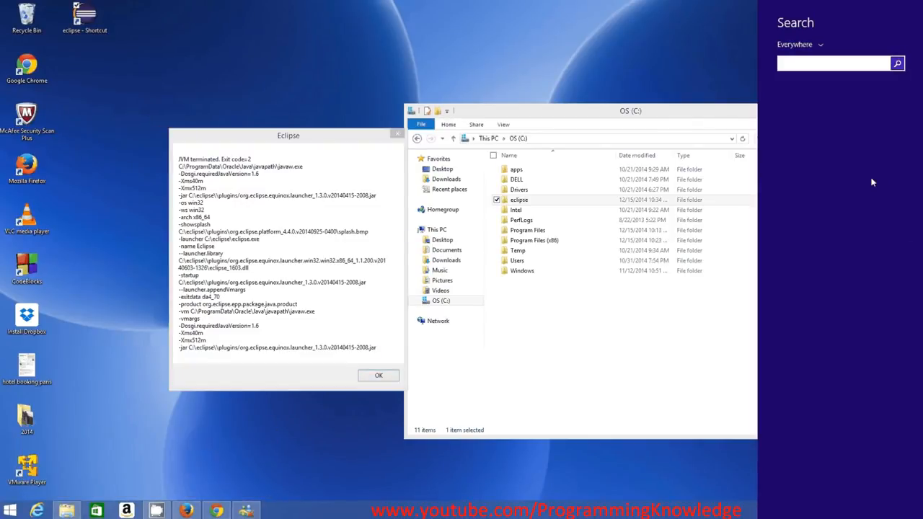
type("wordPad")
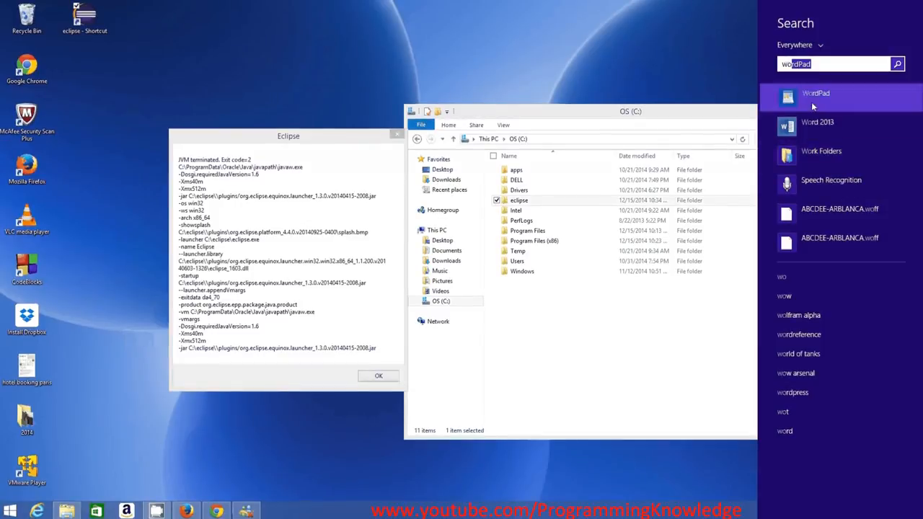
left_click(813, 106)
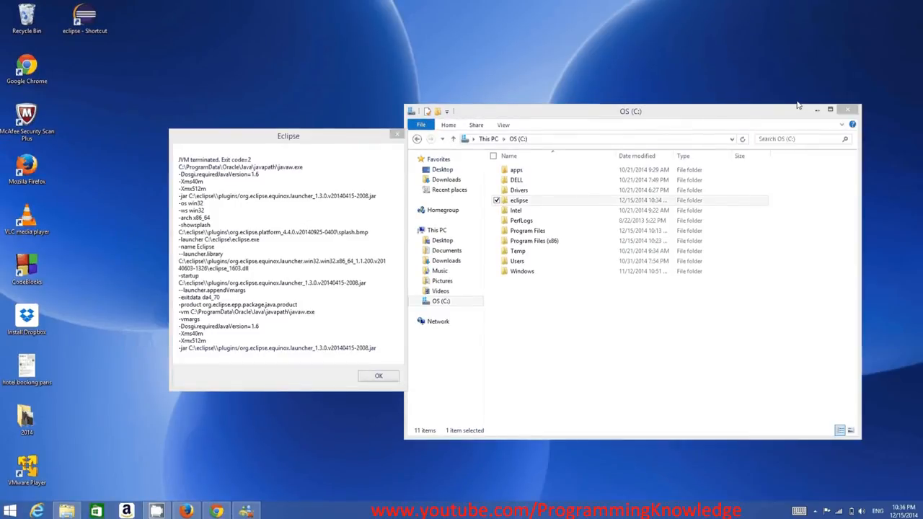
type("C:\\ProgramData\\Oracle\\Java\\javapath")
scroll(425, 201, "up", 3)
scroll(426, 202, "up", 14)
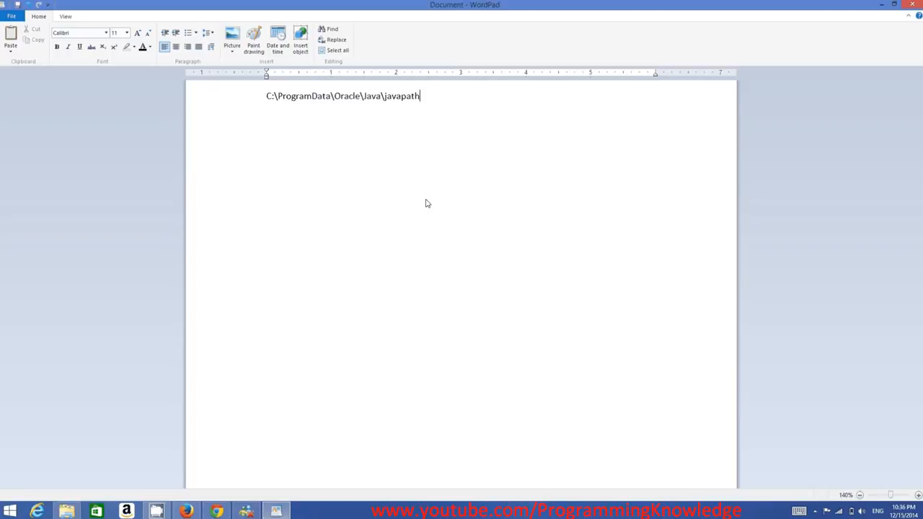
scroll(277, 223, "up", 20)
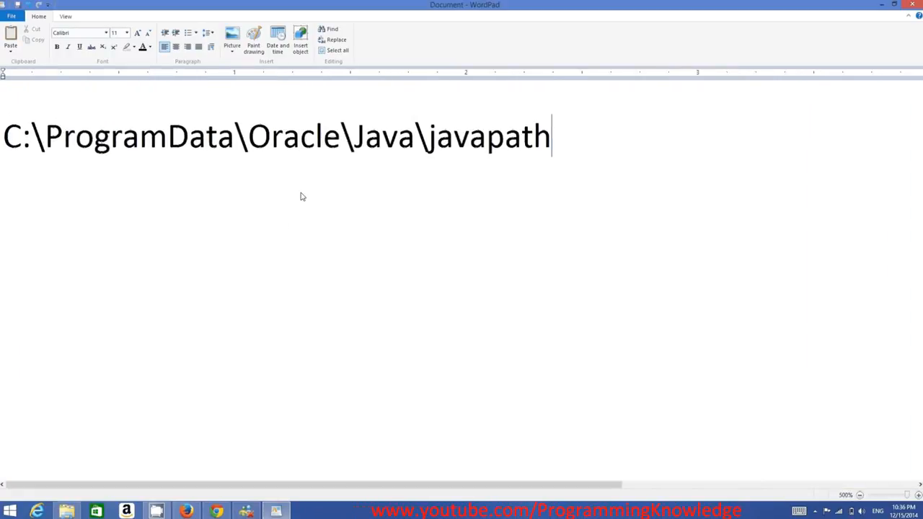
Highlight C:\ProgramData in the WordPad path and compare it with the Eclipse message and the C: drive folders
left_click(6, 142)
left_click_drag(5, 143, 234, 145)
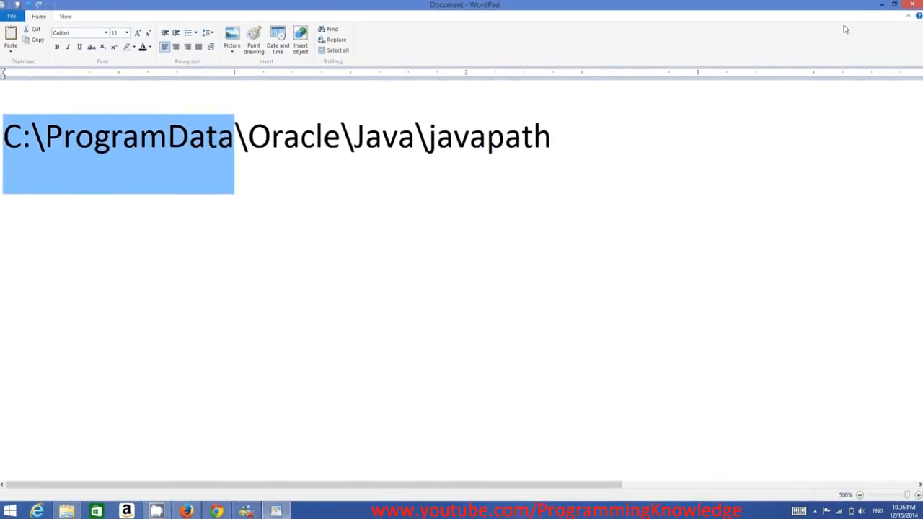
left_click(880, 8)
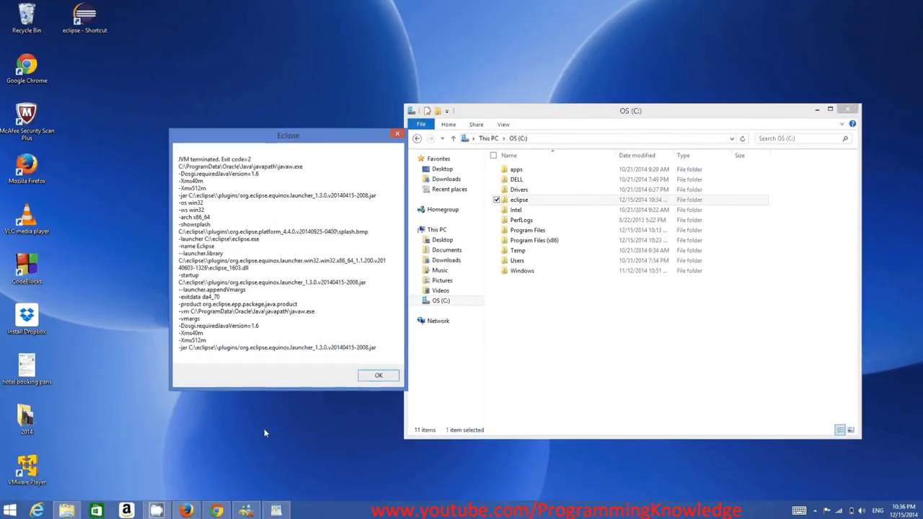
left_click(271, 513)
Copy the path C:\ProgramData\Oracle\Java\javapath from WordPad and open that location in the folder window
left_click(566, 141)
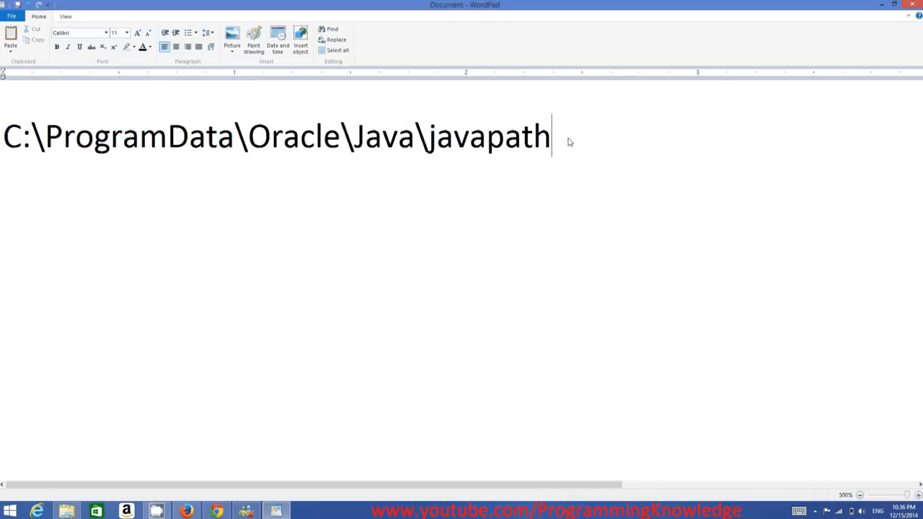
left_click_drag(42, 145, 20, 158)
key("ctrl+c")
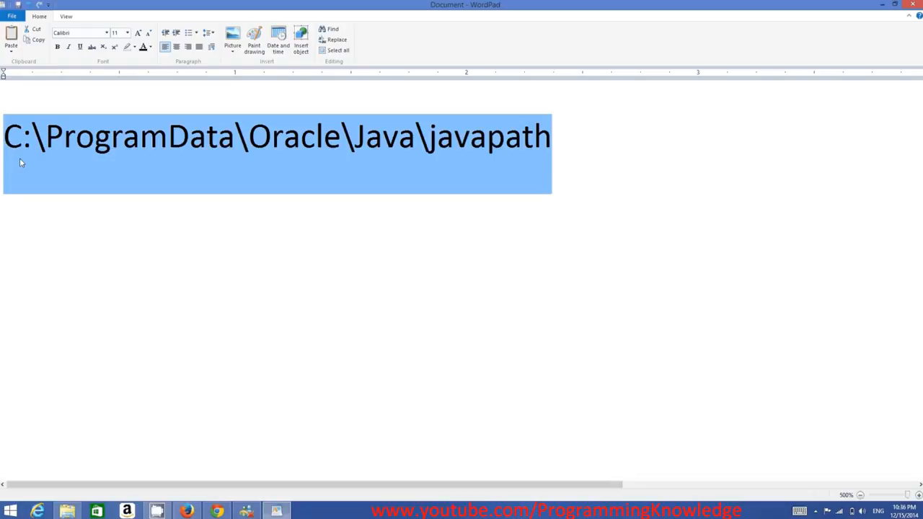
left_click(66, 510)
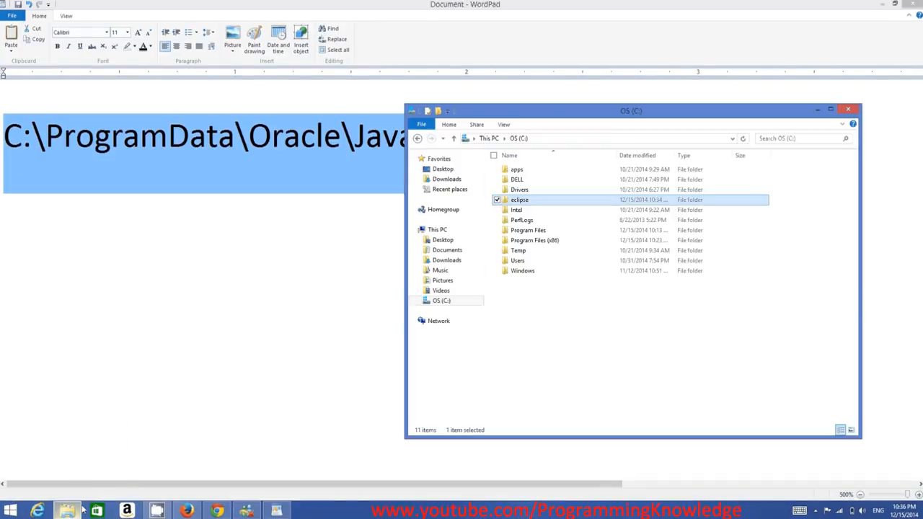
left_click(586, 142)
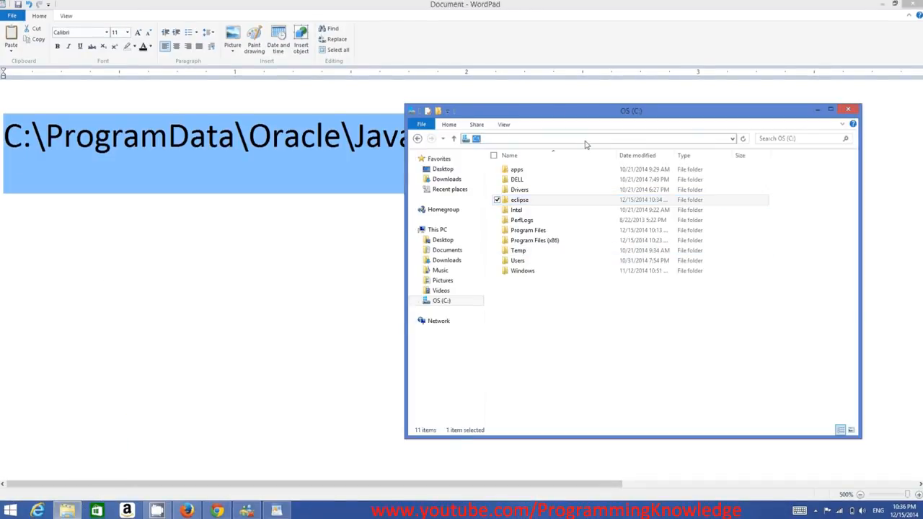
key("ctrl+v")
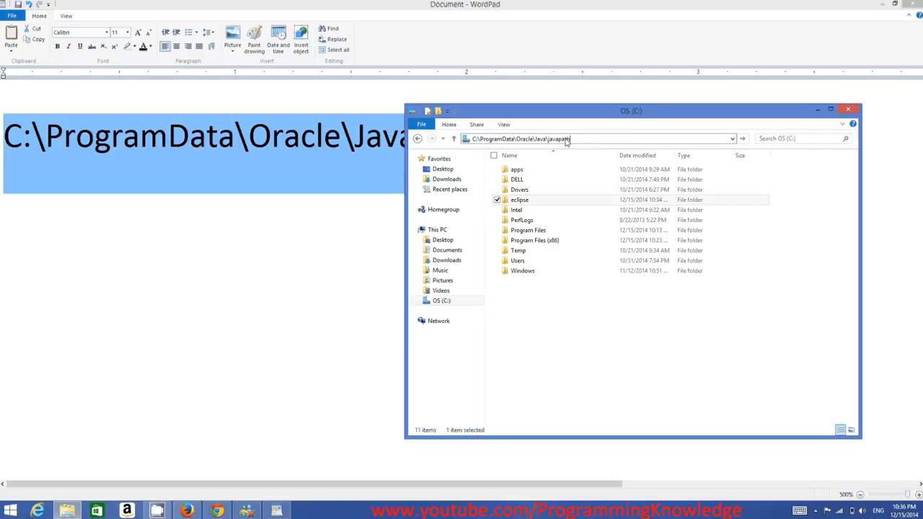
key("Return")
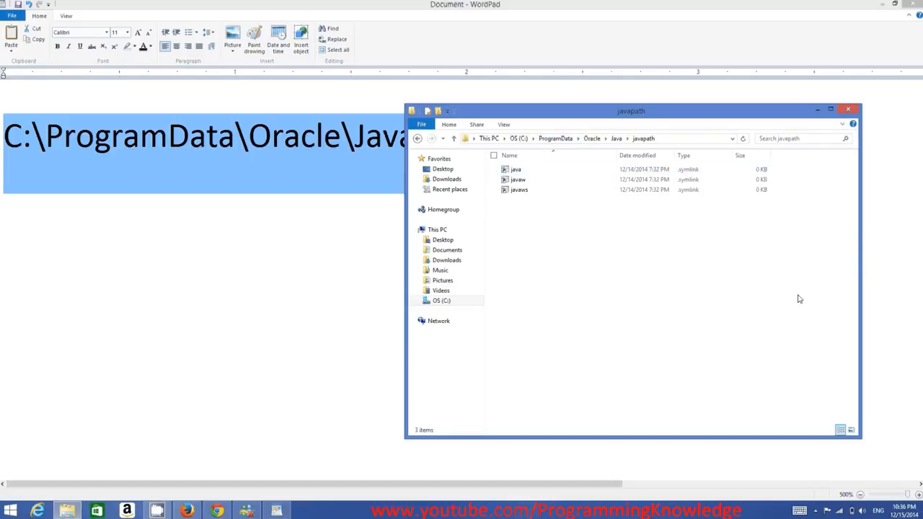
Highlight the java, javaw and javaws files in the javapath folder, and minimize the folder window and WordPad
left_click_drag(807, 296, 532, 174)
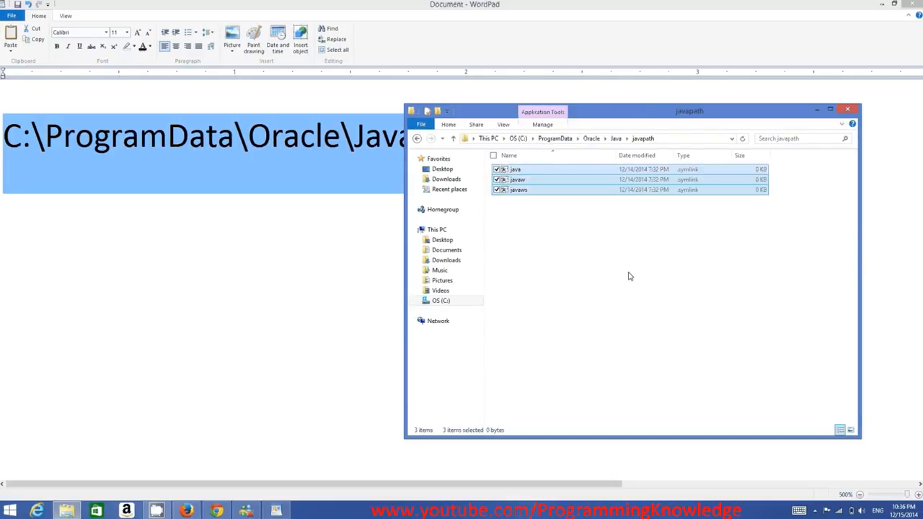
left_click(629, 276)
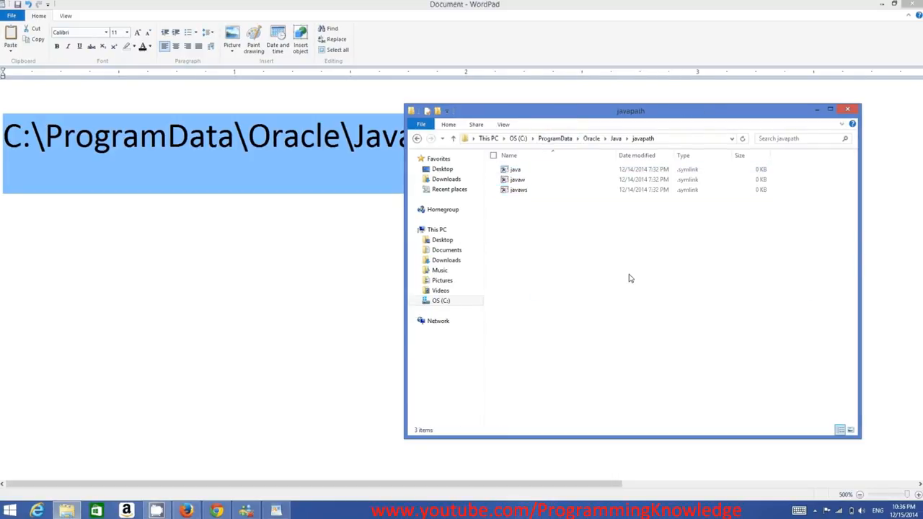
left_click(818, 113)
left_click(881, 5)
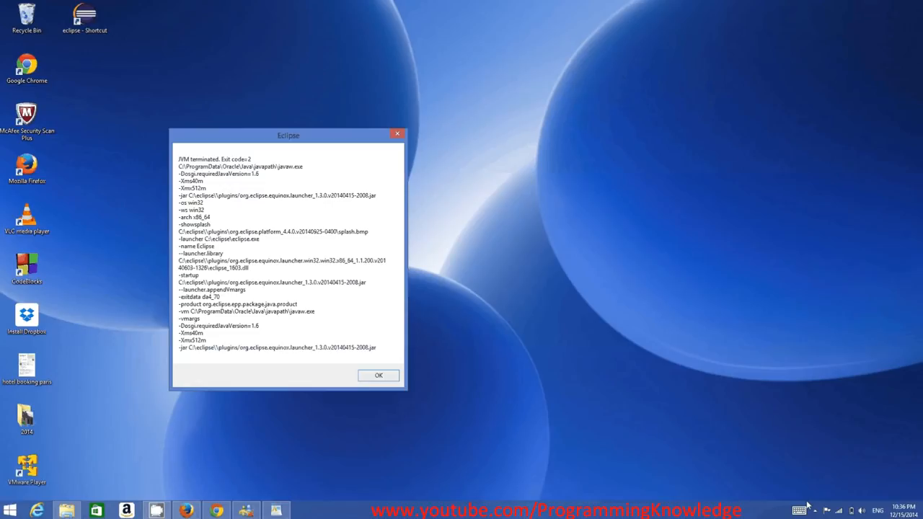
Find the System page through a Windows search and open Environment Variables from its advanced system settings
left_click(883, 192)
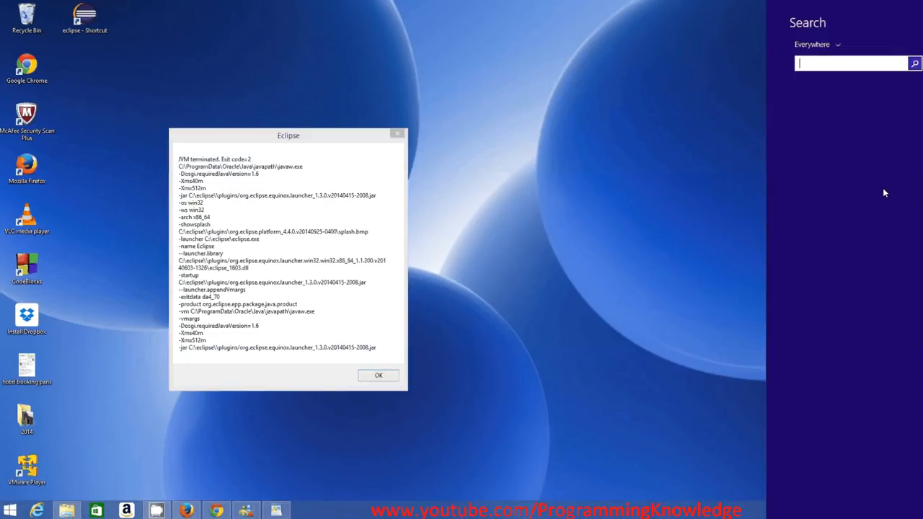
type("sz")
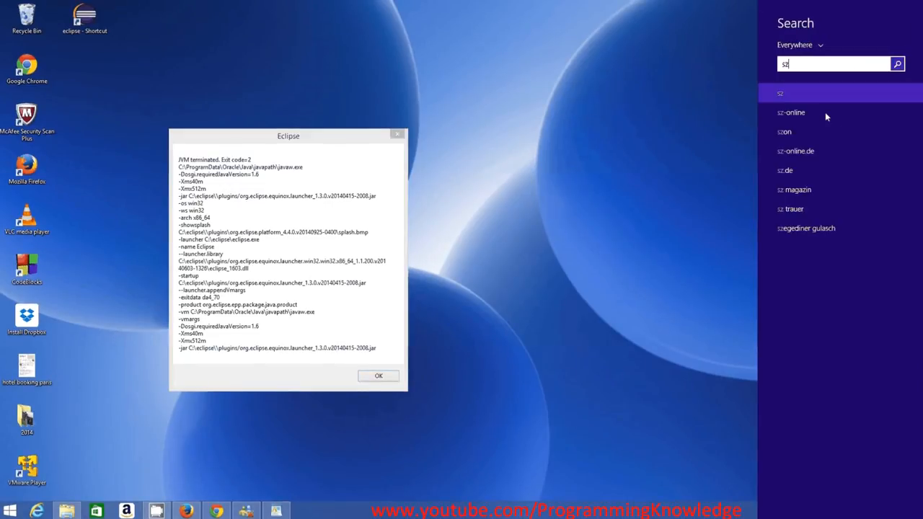
key("BackSpace")
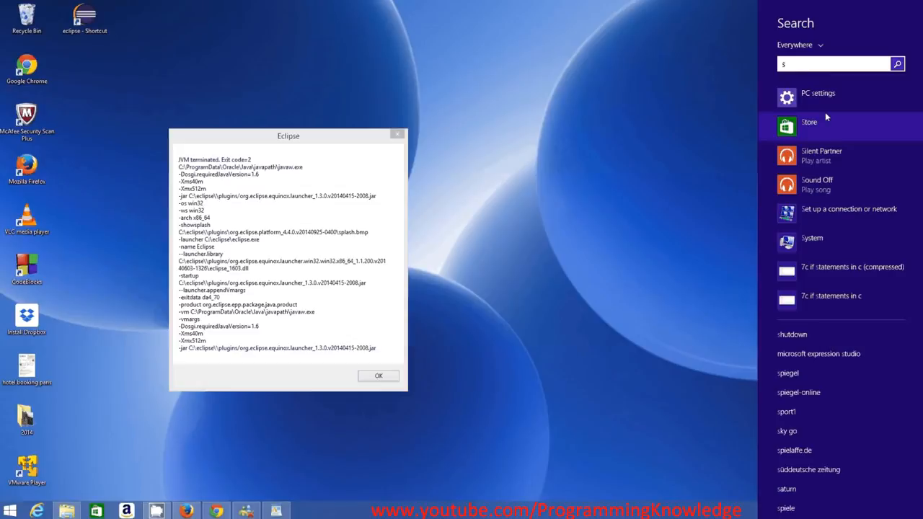
left_click(818, 104)
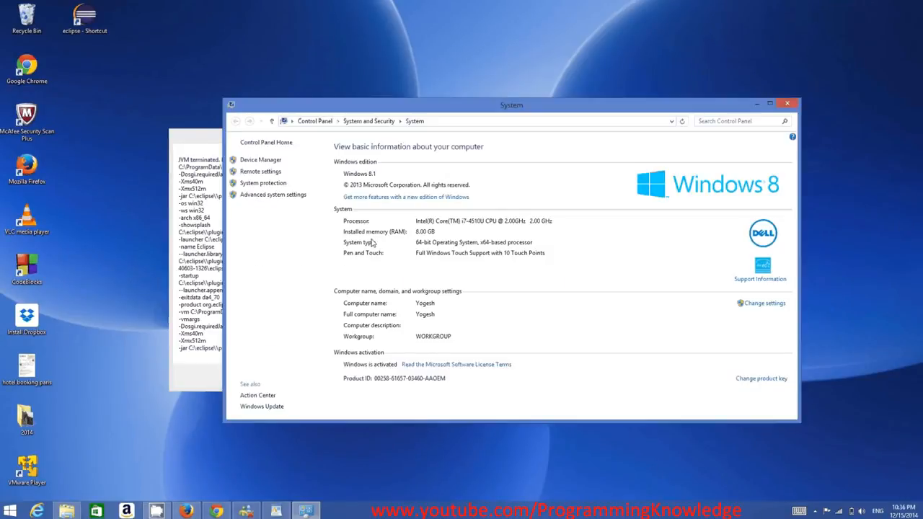
left_click(273, 195)
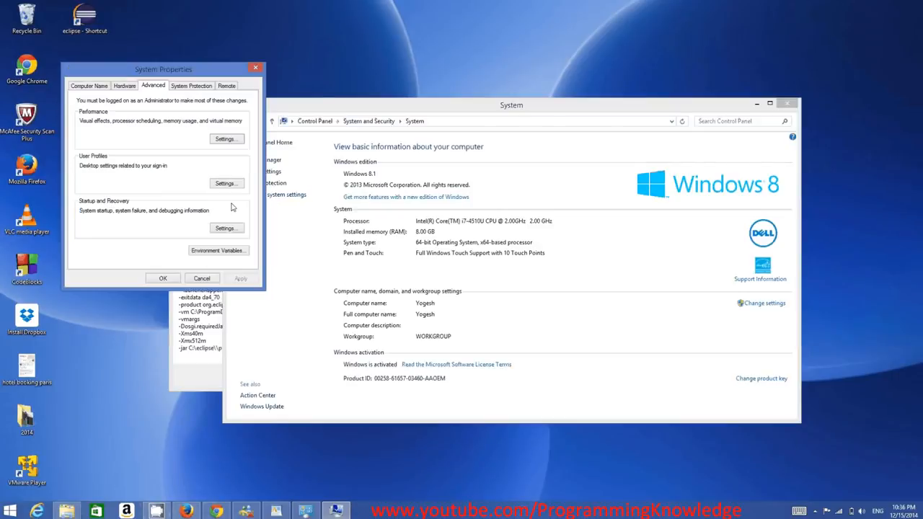
left_click(201, 252)
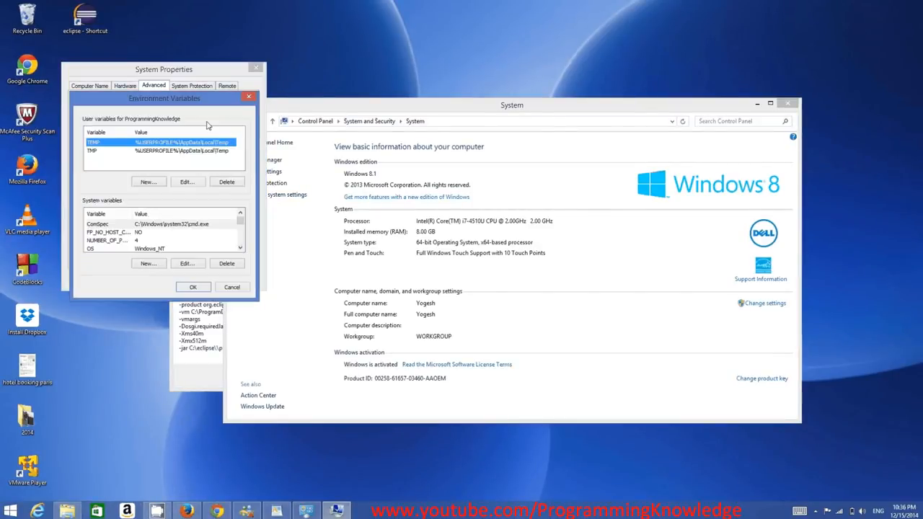
left_click_drag(208, 99, 408, 102)
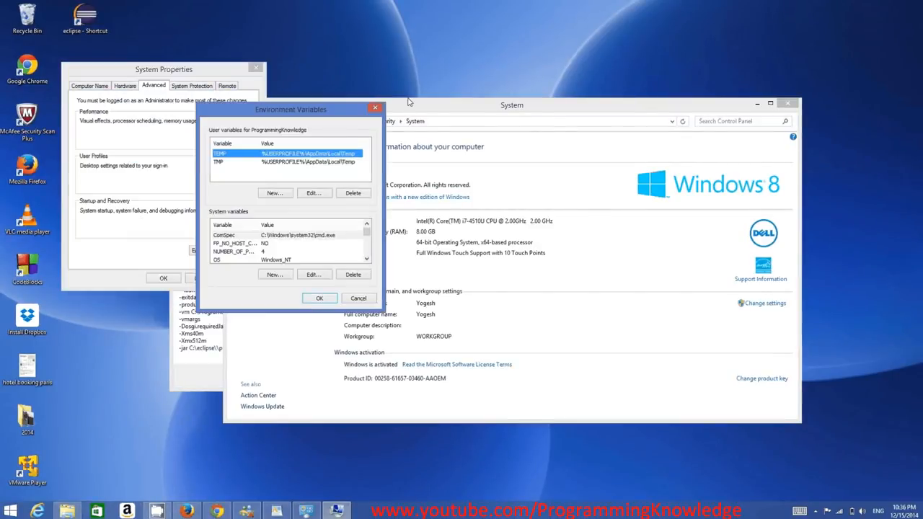
Open the Path system variable for editing and select its value back to the beginning
double_click(367, 258)
left_click(298, 252)
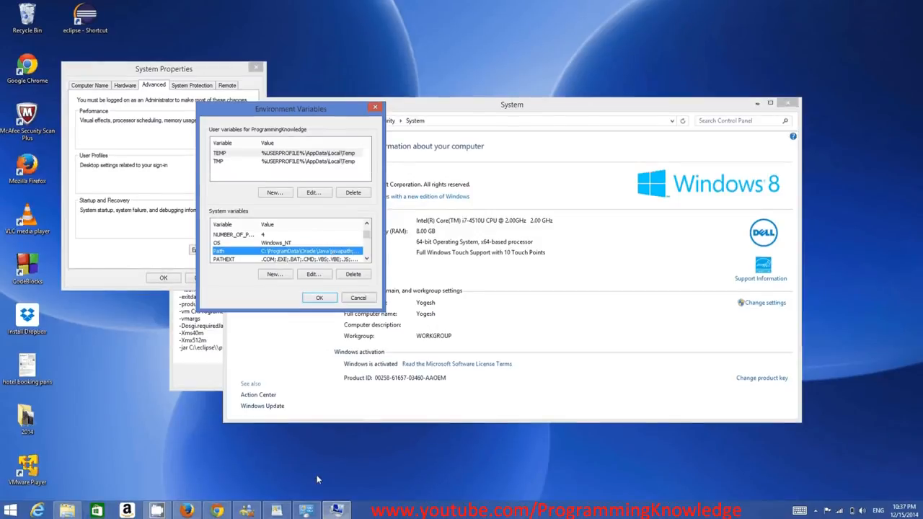
double_click(308, 250)
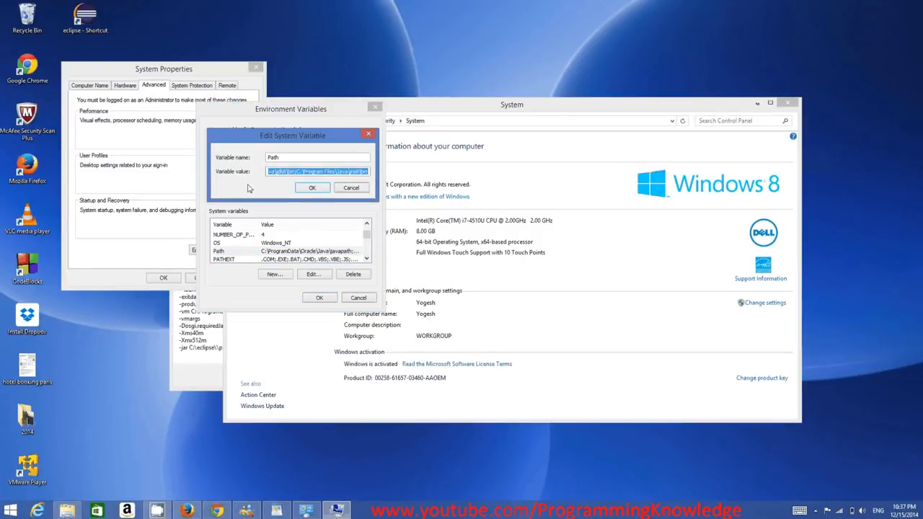
left_click(295, 173)
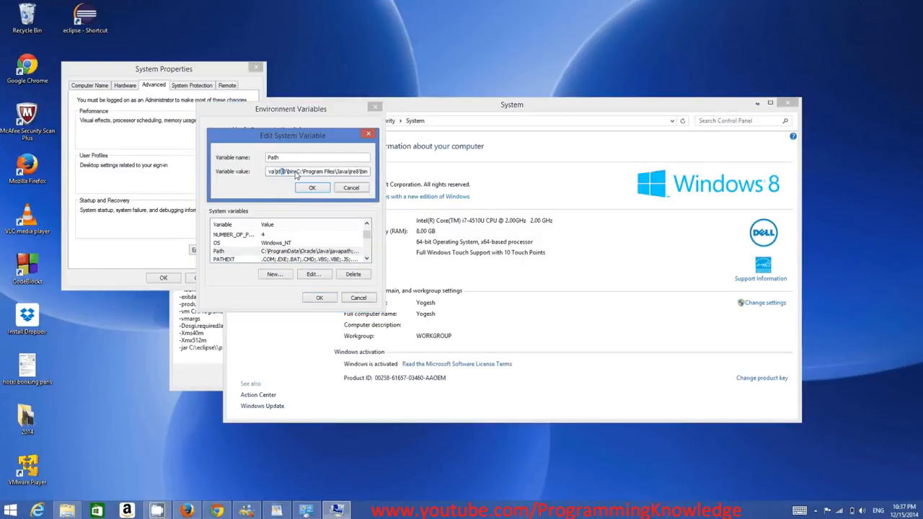
left_click_drag(295, 174, 220, 168)
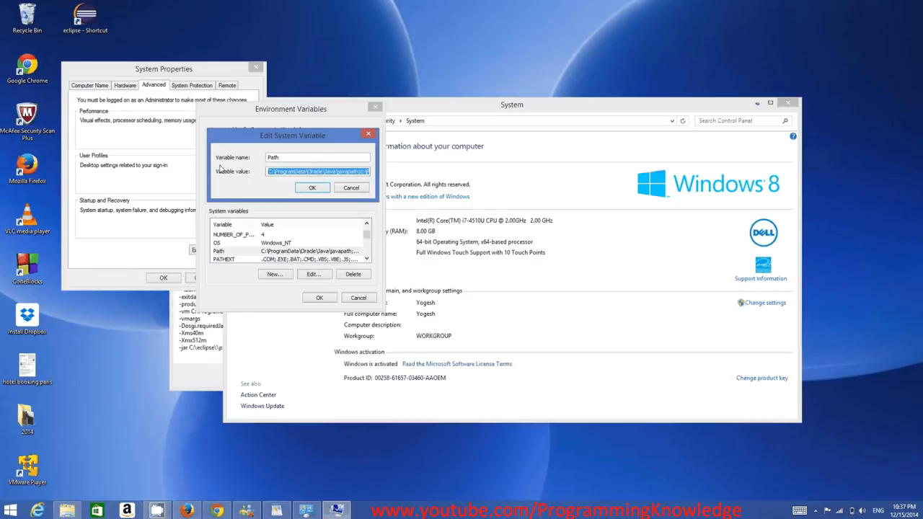
Highlight the Java path in WordPad and compare it with the start of the Path variable's value
left_click(278, 511)
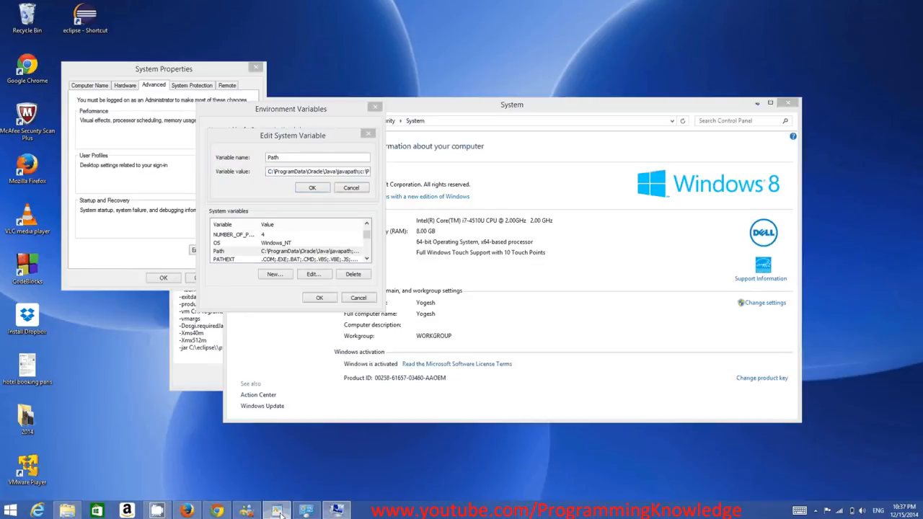
left_click(278, 511)
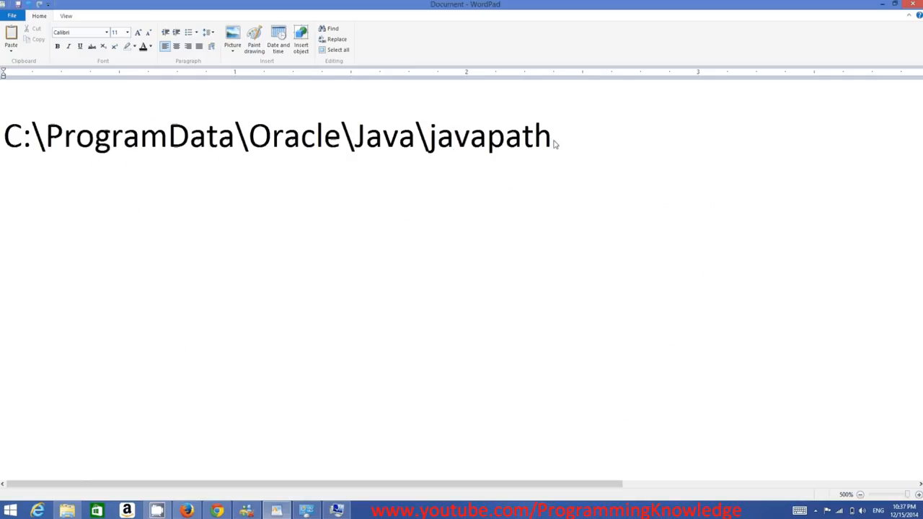
double_click(479, 141)
left_click_drag(479, 141, 54, 196)
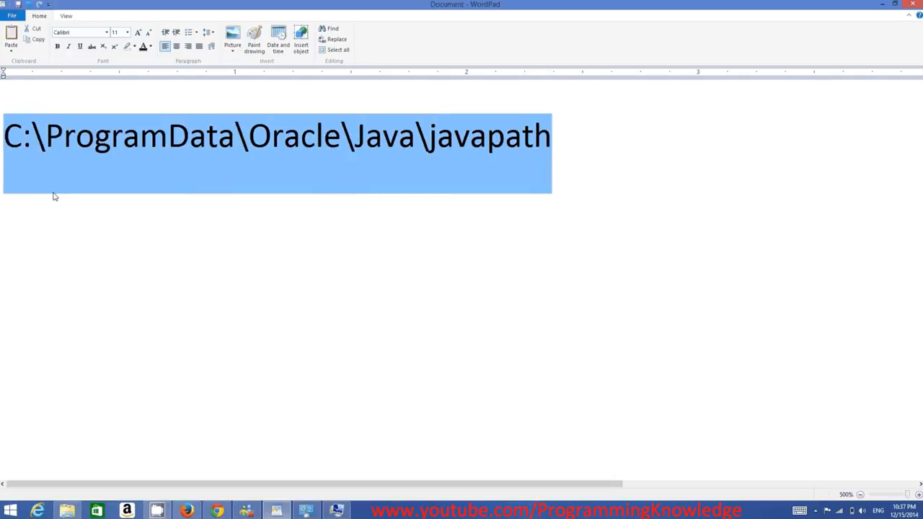
left_click(336, 511)
left_click(330, 171)
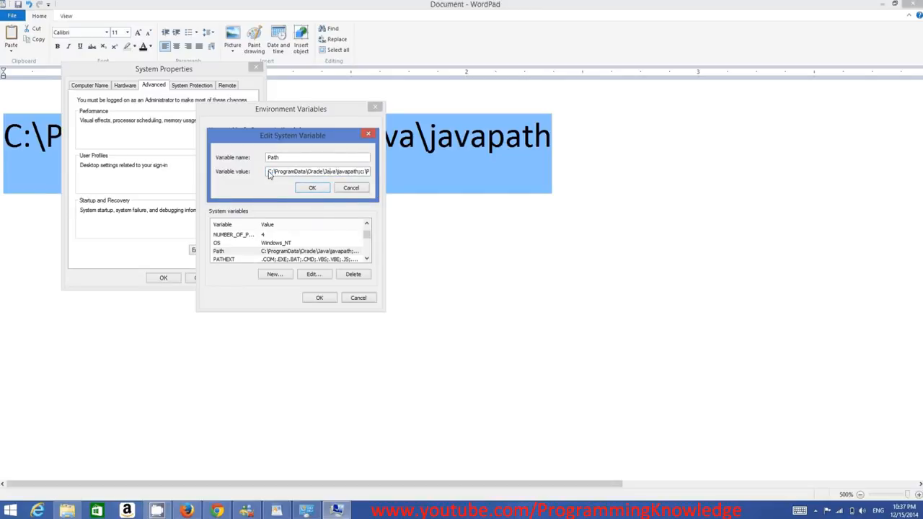
Delete the C:\ProgramData\Oracle\Java\javapath; entry from the Path system variable and confirm the change in all open dialogs
left_click_drag(268, 173, 367, 193)
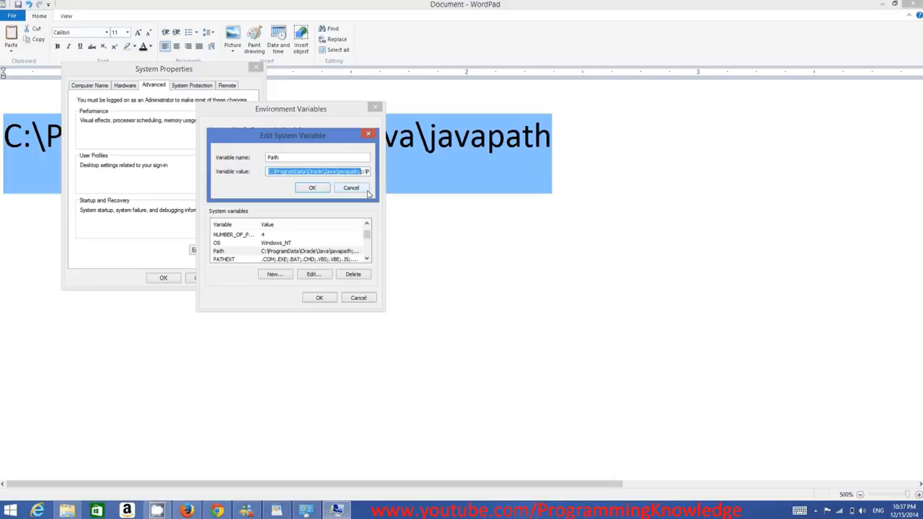
key("Delete")
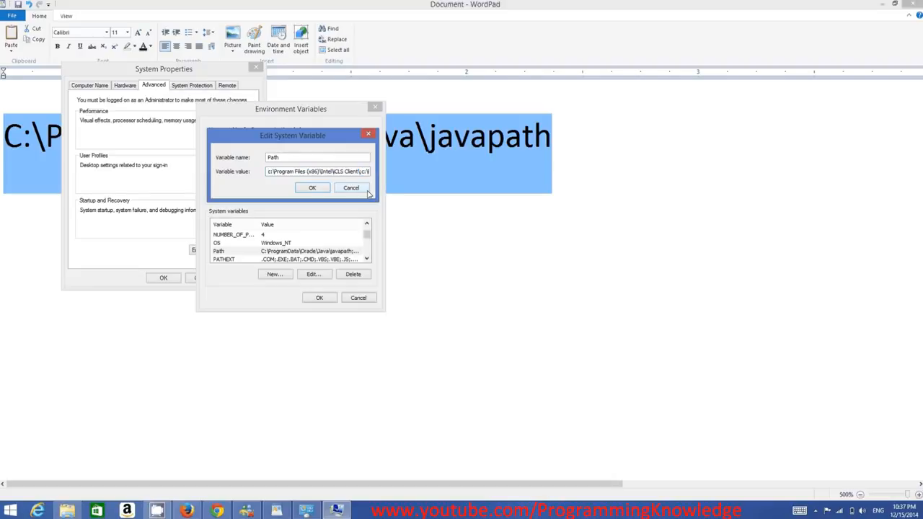
left_click(312, 188)
left_click(330, 301)
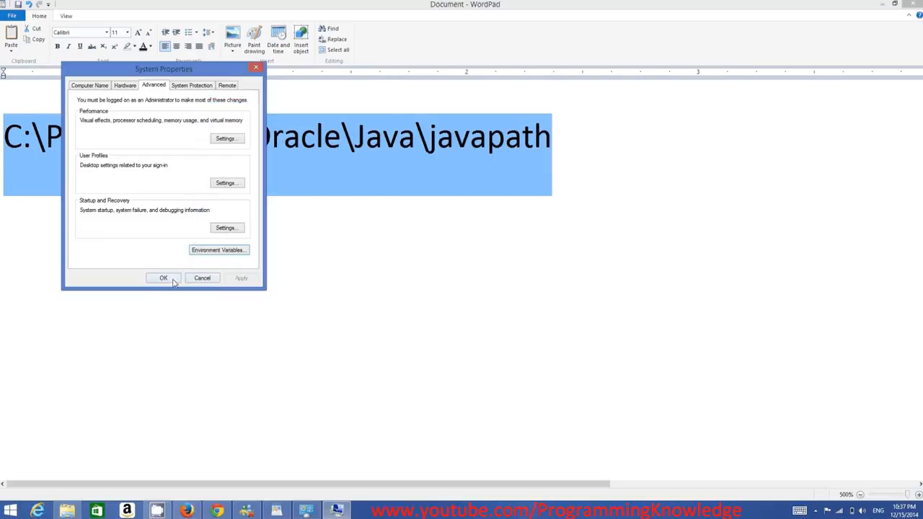
left_click(173, 281)
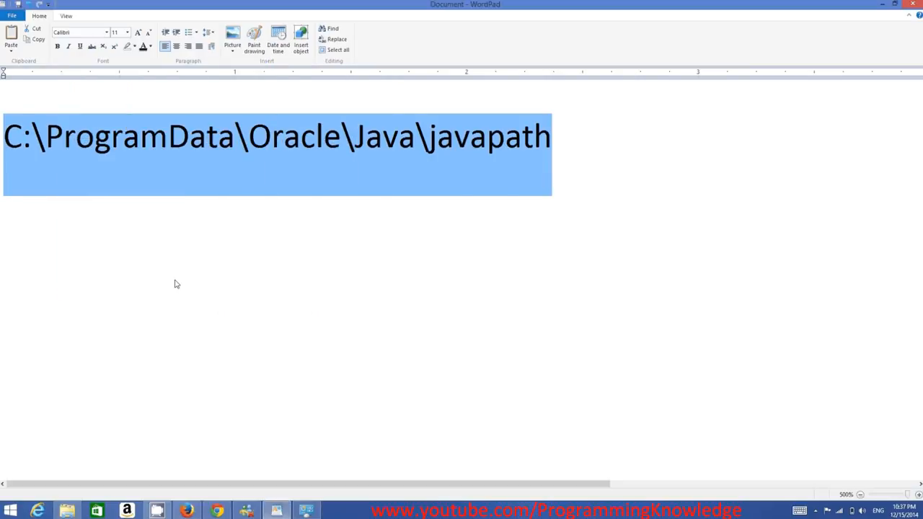
Minimize WordPad, and close the System window and the Eclipse error message
left_click(882, 7)
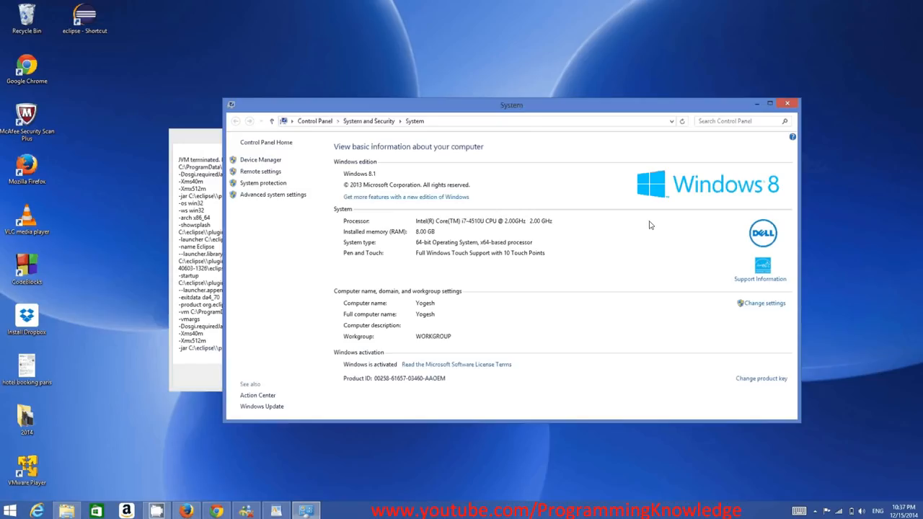
left_click(788, 106)
left_click(376, 377)
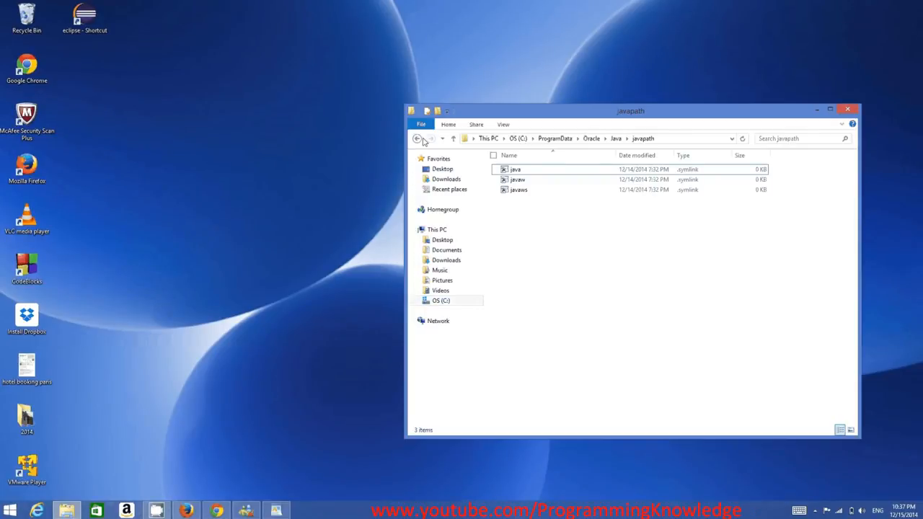
Launch the eclipse application from the C:\eclipse folder and highlight the user folder name in the proposed workspace path
left_click(417, 139)
double_click(530, 202)
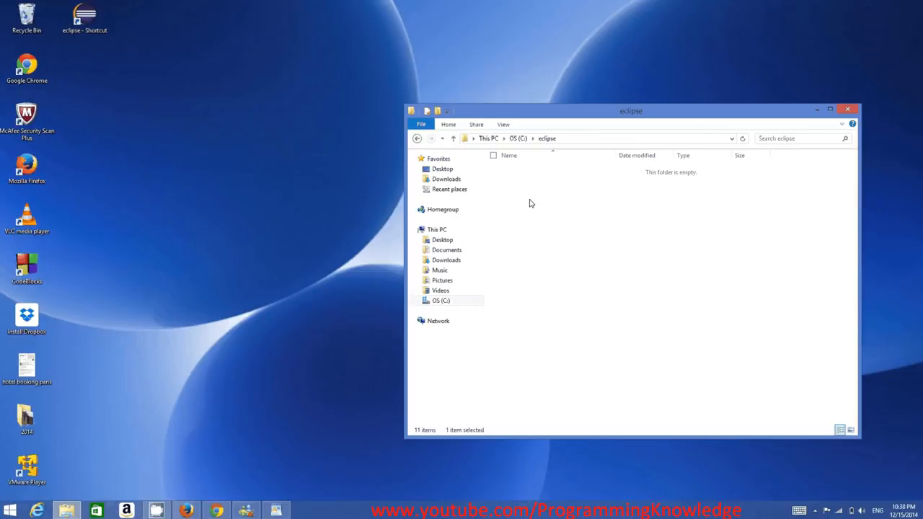
left_click(516, 254)
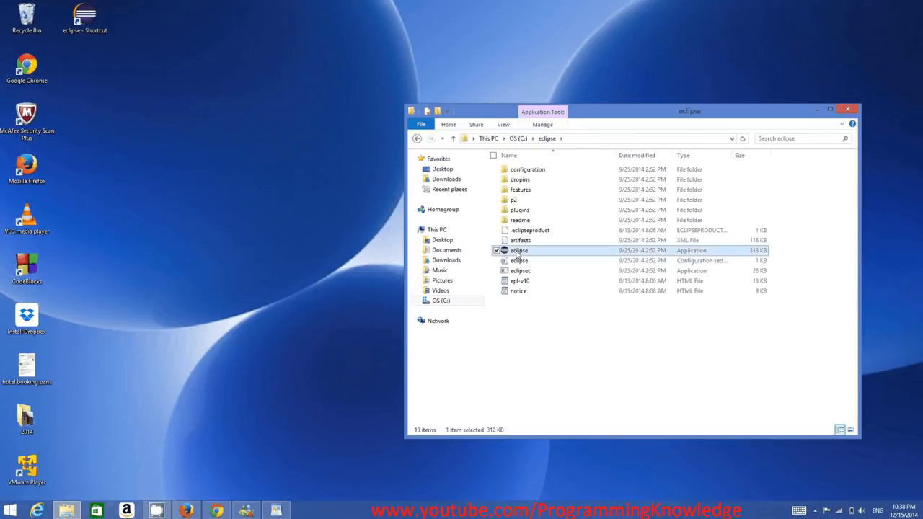
double_click(516, 254)
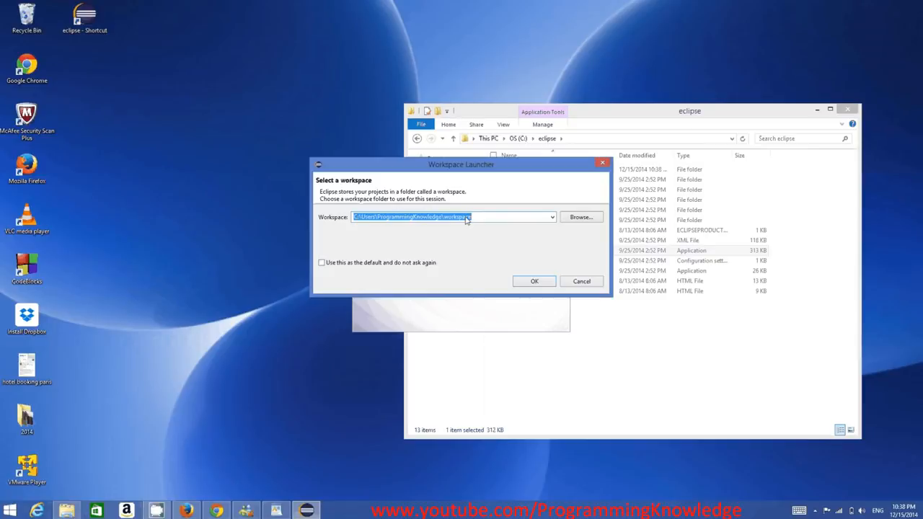
double_click(399, 217)
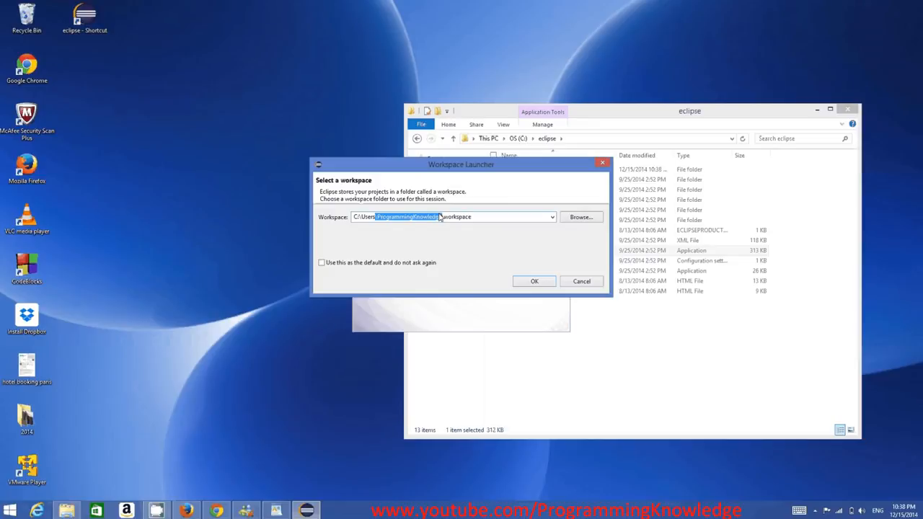
Accept the proposed workspace folder, then minimize the eclipse folder window and maximize the Eclipse IDE window
left_click(458, 221)
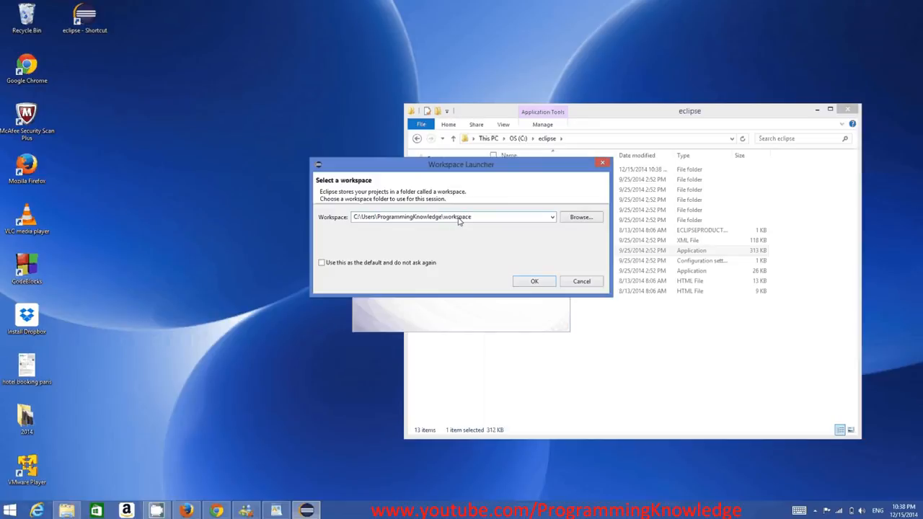
double_click(458, 221)
left_click(531, 282)
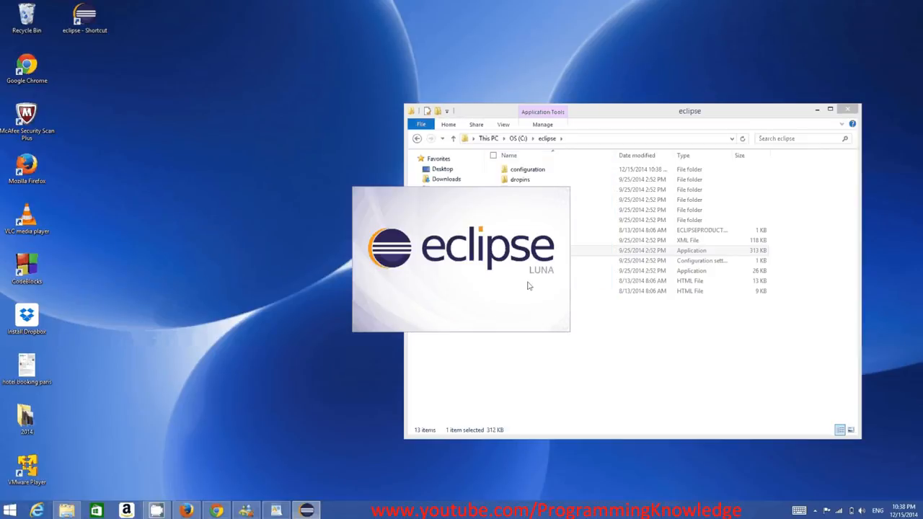
left_click(817, 109)
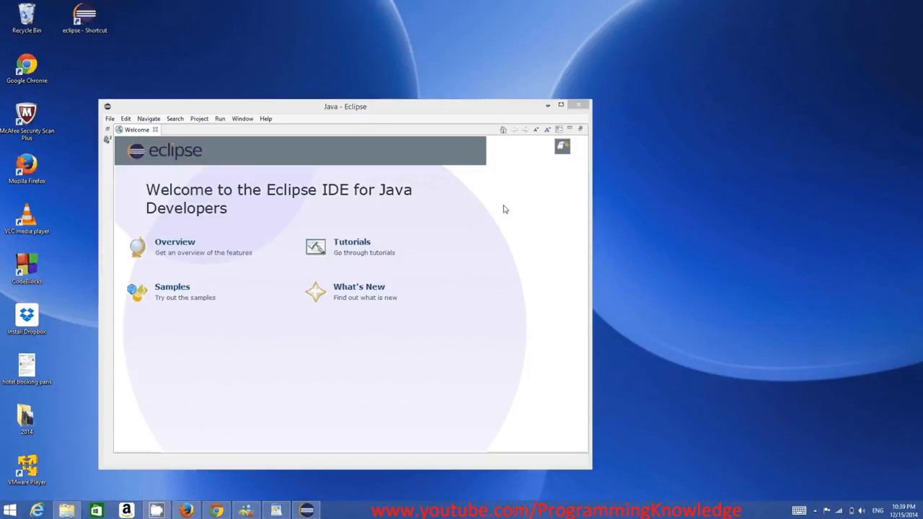
left_click(562, 106)
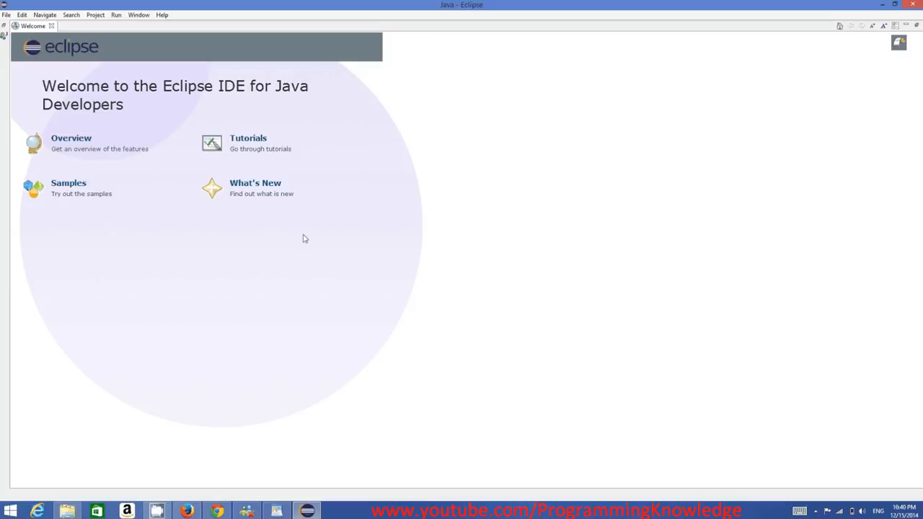
Start a new Java project and name it MyFirstProject
left_click(7, 15)
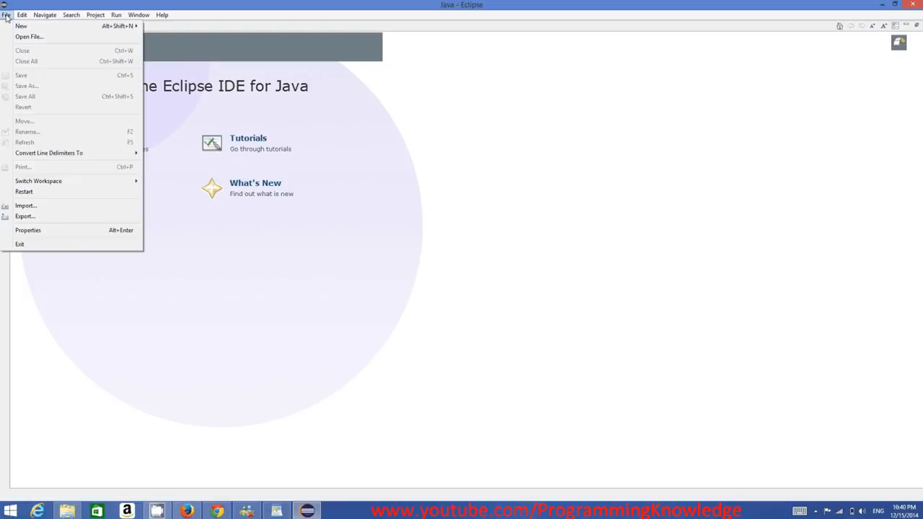
mouse_move(94, 25)
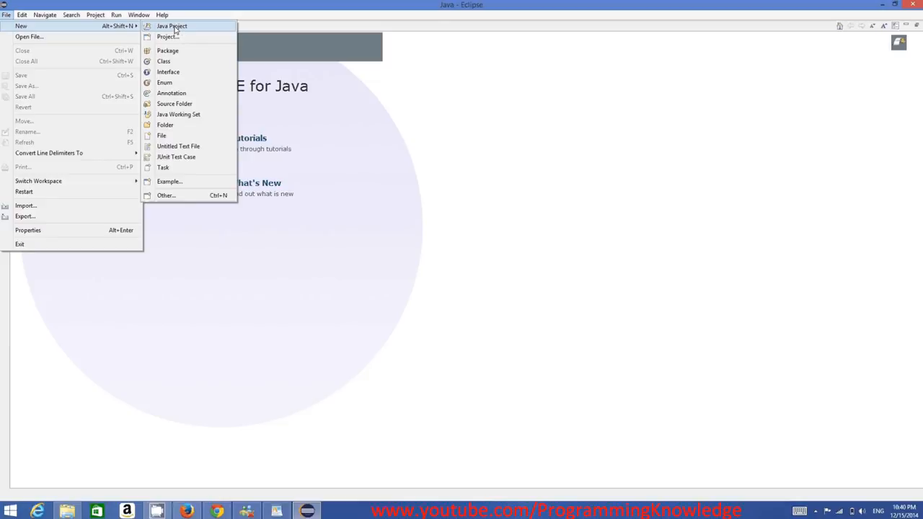
left_click(177, 28)
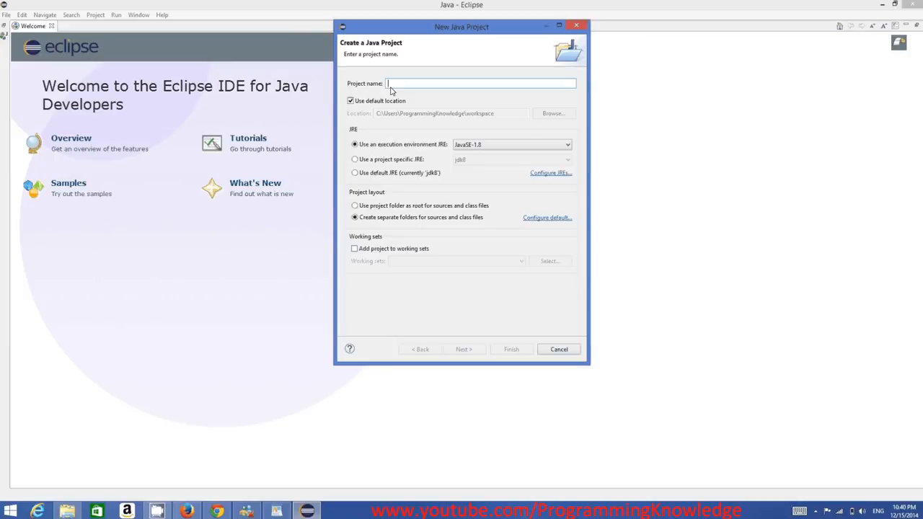
type("MyF")
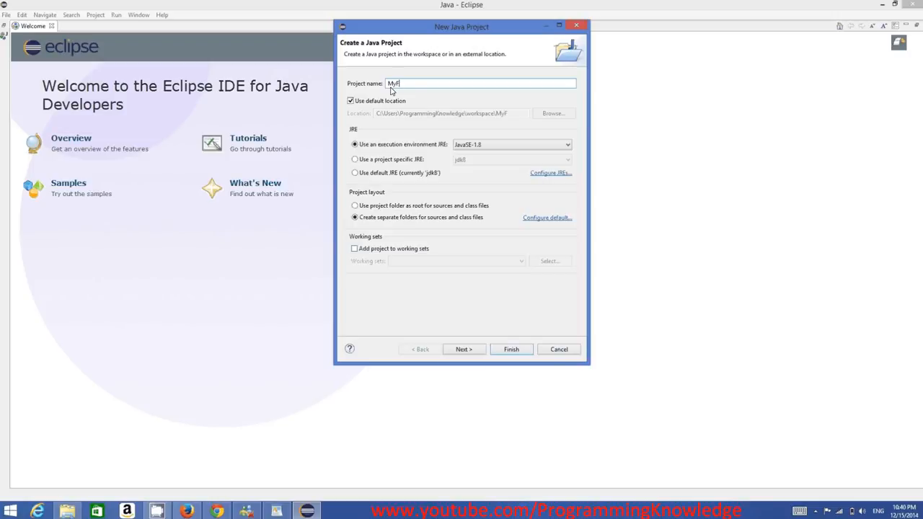
type("irstProject")
Highlight parts of the project name to examine its wording and capitalization
left_click_drag(433, 85, 388, 85)
left_click(391, 85)
left_click_drag(388, 85, 395, 86)
left_click(394, 86)
left_click_drag(390, 86, 399, 87)
left_click(395, 87)
left_click_drag(395, 87, 390, 86)
left_click(397, 87)
left_click_drag(436, 87, 389, 88)
left_click(431, 87)
double_click(416, 86)
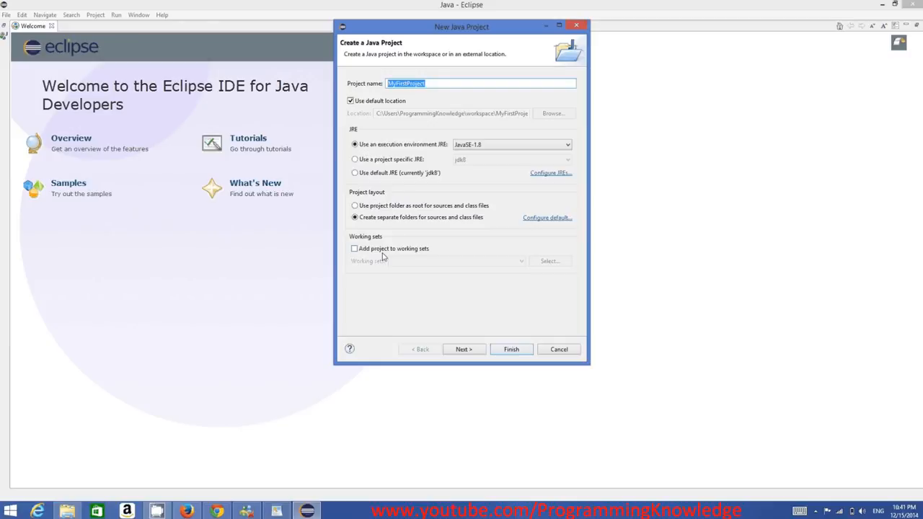
Finish creating the project with the default Java settings and expand MyFirstProject in the restored workbench
left_click(476, 352)
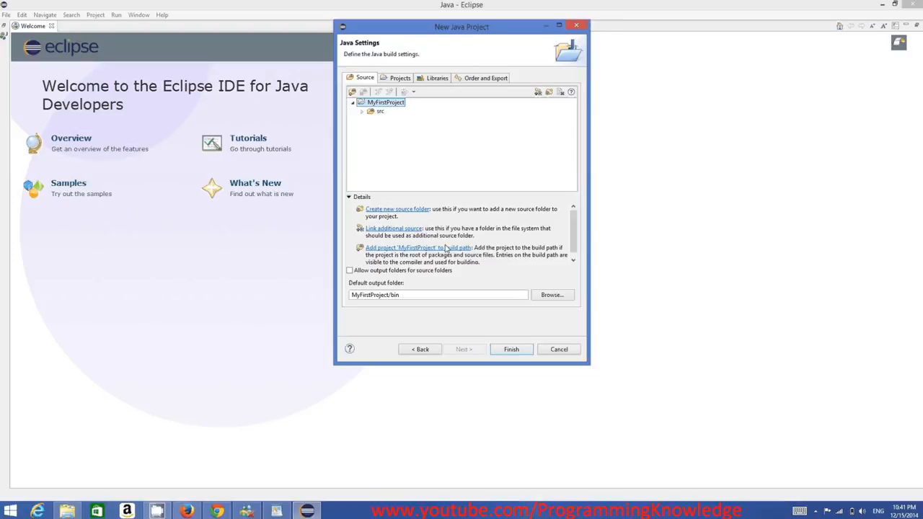
left_click(510, 352)
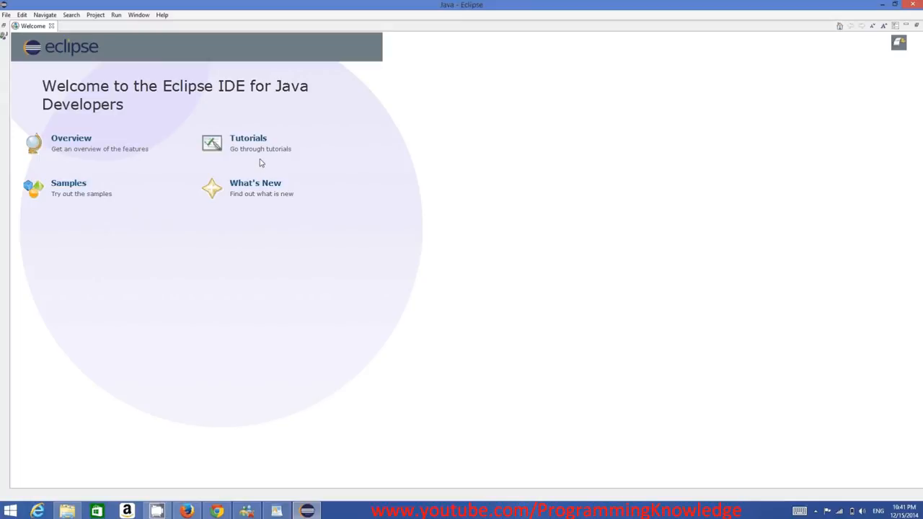
left_click(4, 26)
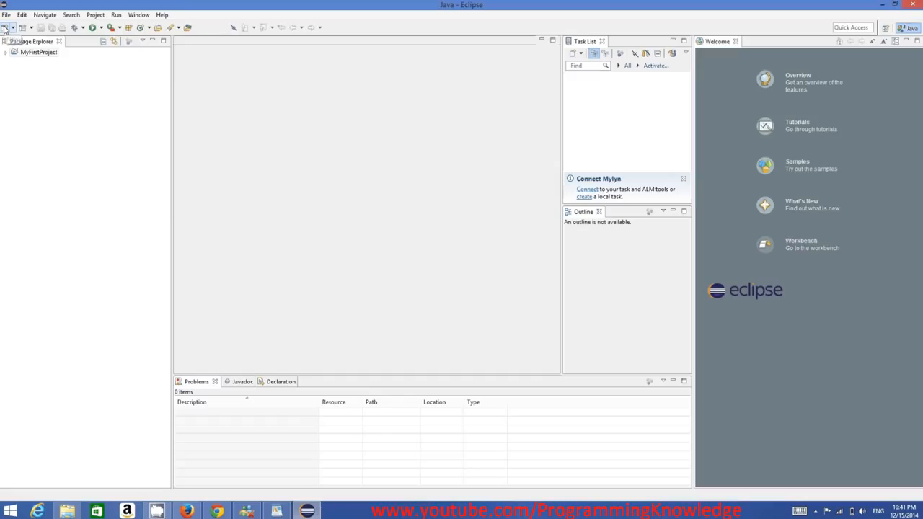
left_click(22, 54)
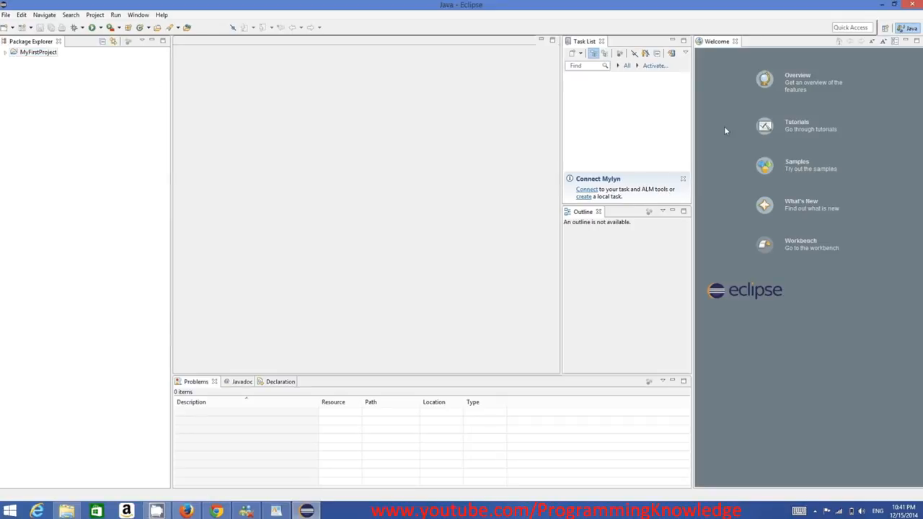
left_click(6, 54)
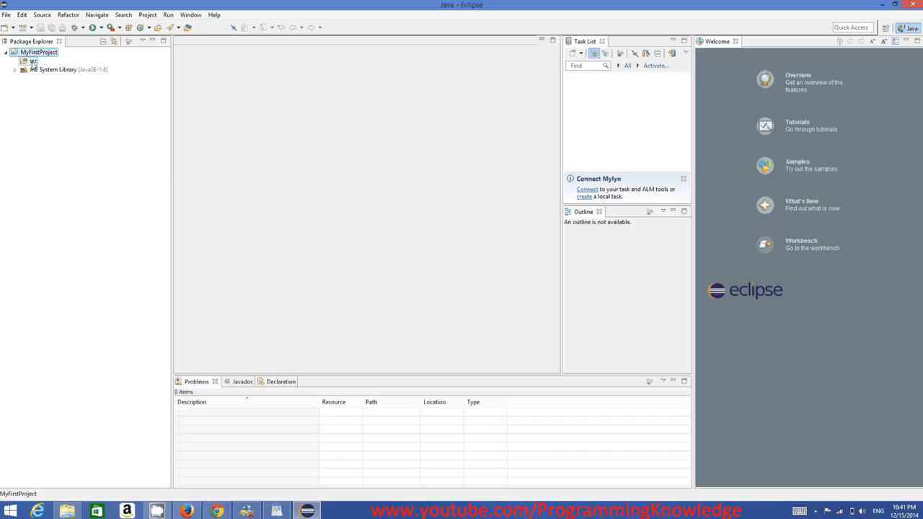
right_click(33, 63)
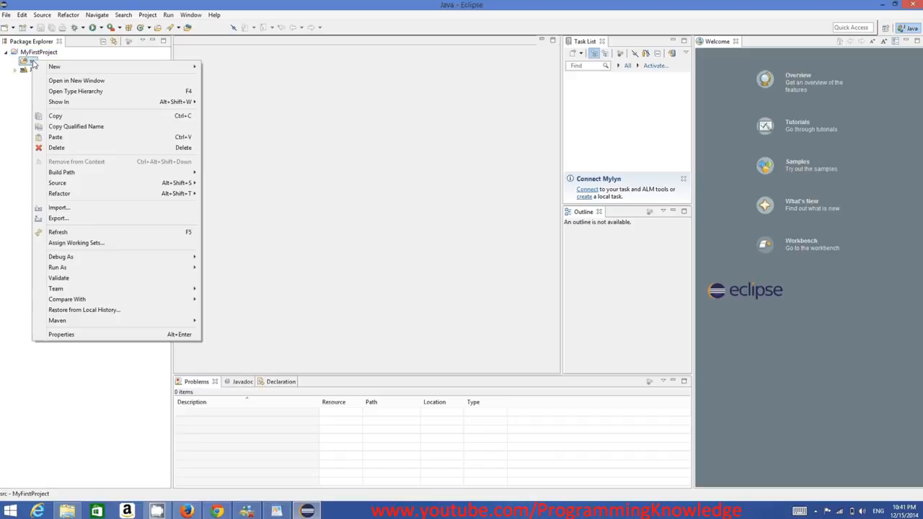
mouse_move(180, 67)
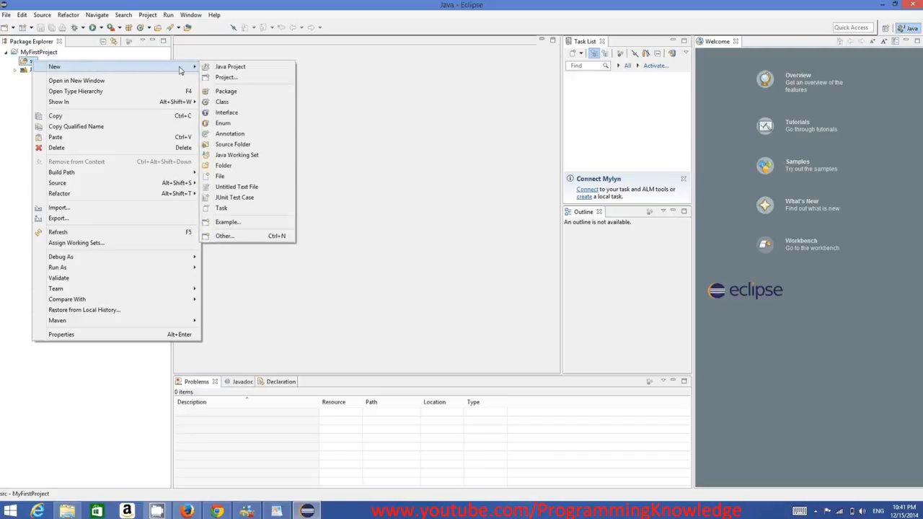
left_click(229, 105)
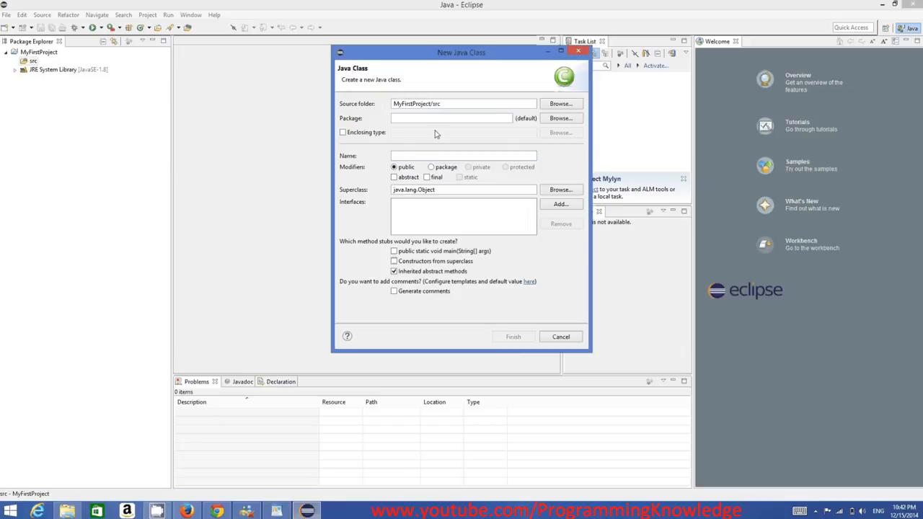
left_click(561, 337)
Create a public class named MyClass in the project's src folder, including the public static void main(String[] args) method stub
right_click(33, 61)
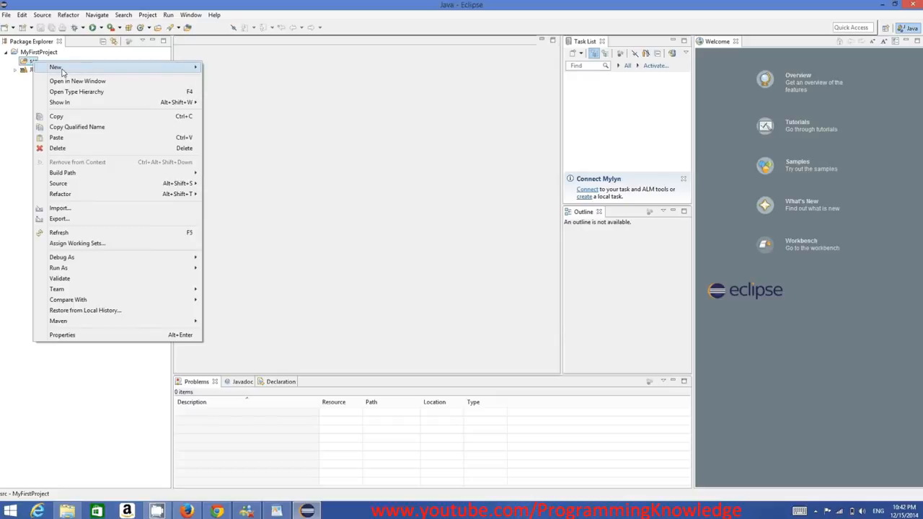
mouse_move(172, 71)
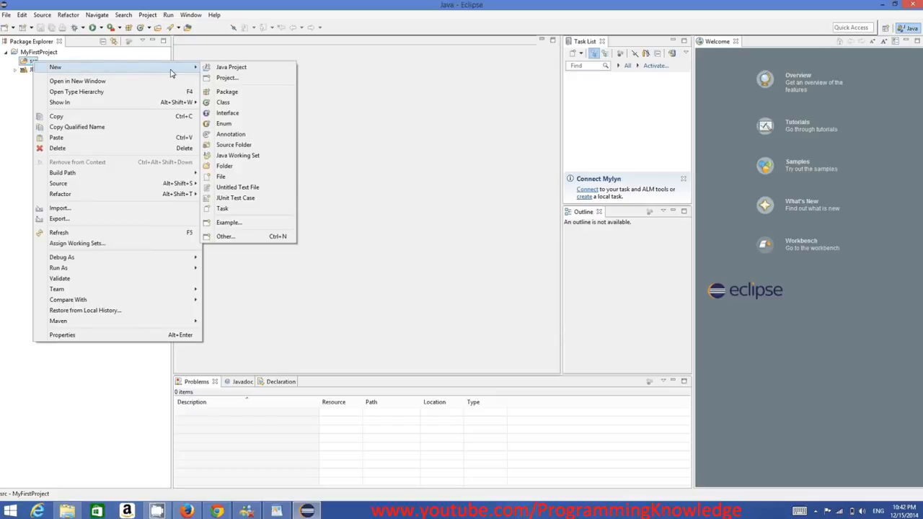
left_click(223, 102)
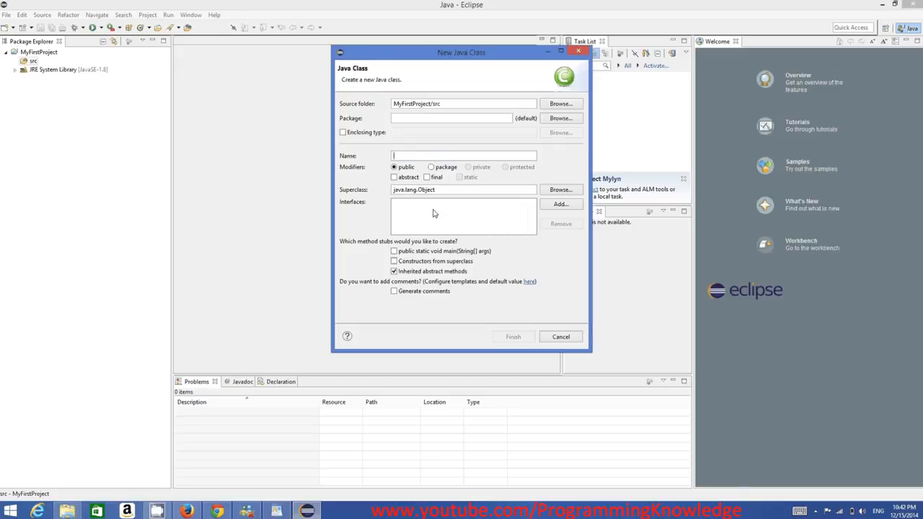
type("M")
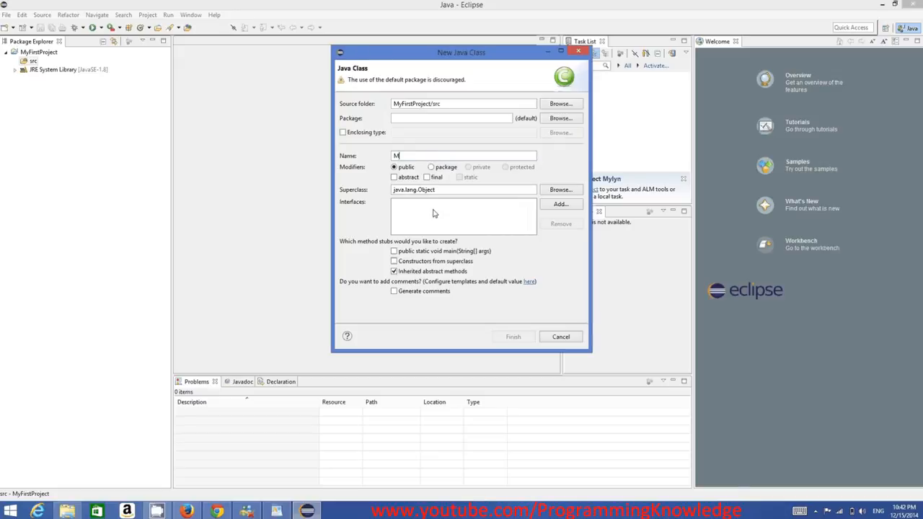
type("yClass")
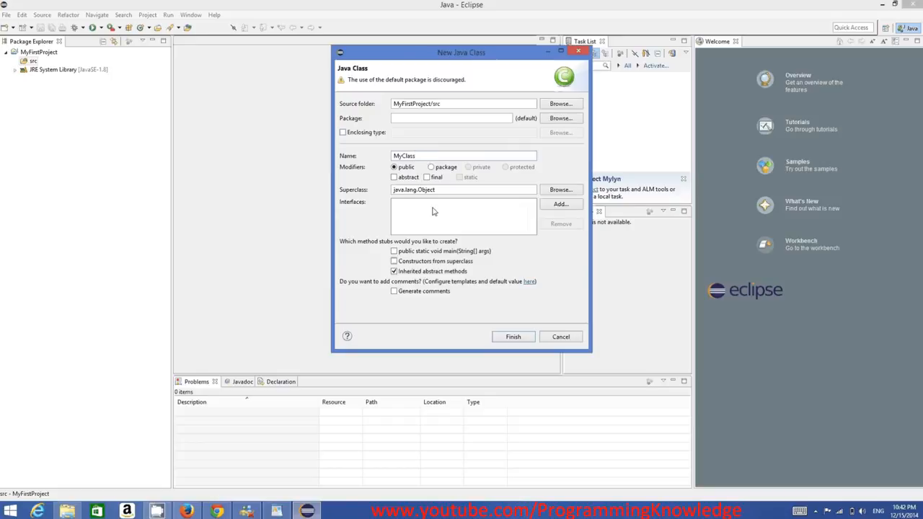
left_click(395, 252)
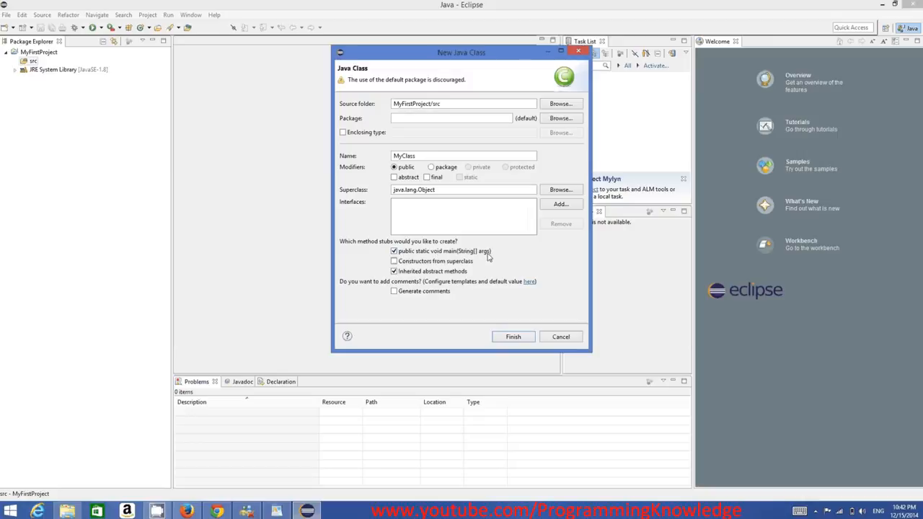
left_click(395, 251)
left_click(398, 256)
left_click(511, 338)
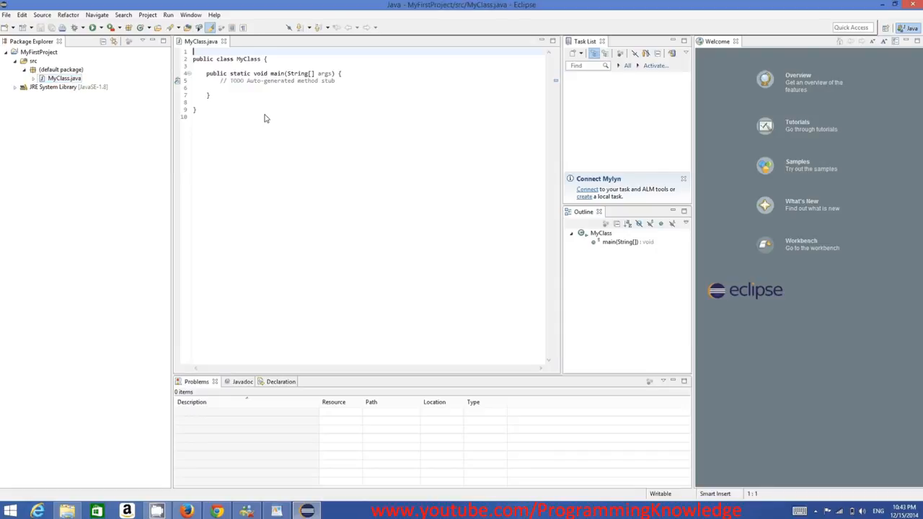
Review the generated class code and add a System.out.println(); statement below the TODO comment in the main method
left_click_drag(265, 118, 194, 52)
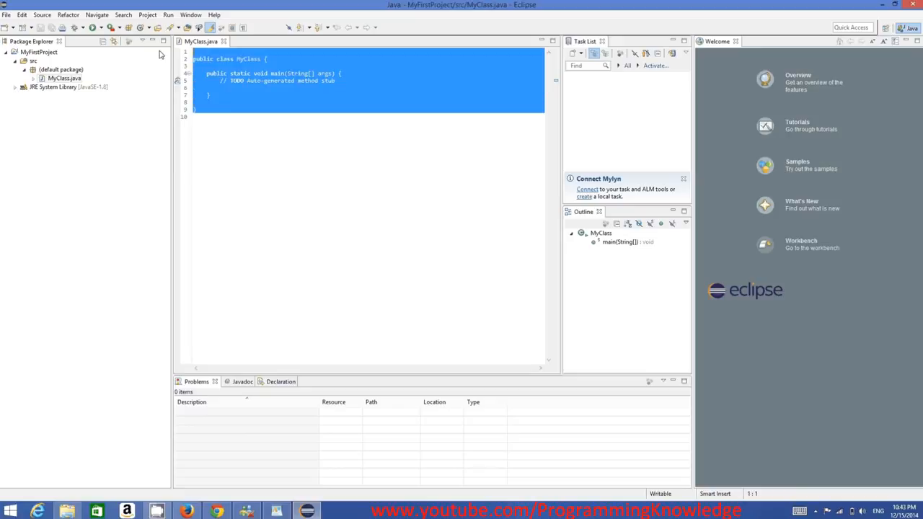
left_click(227, 73)
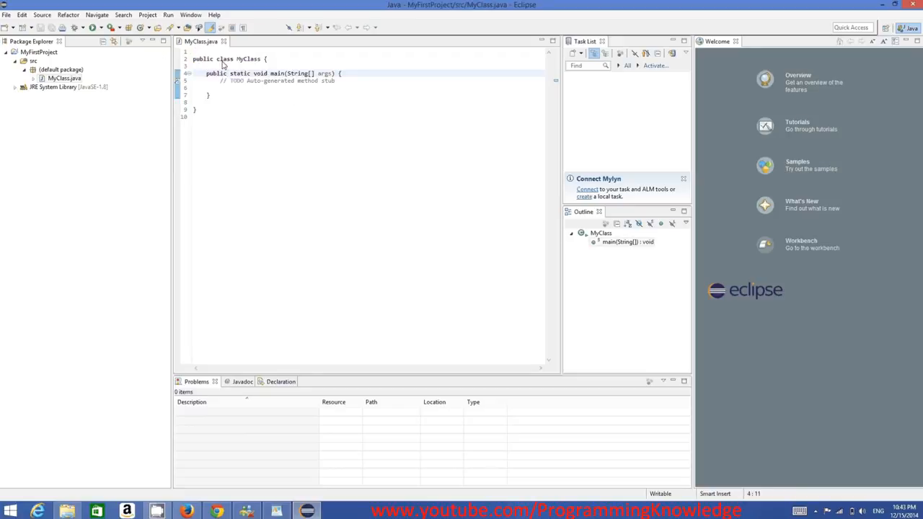
left_click(341, 85)
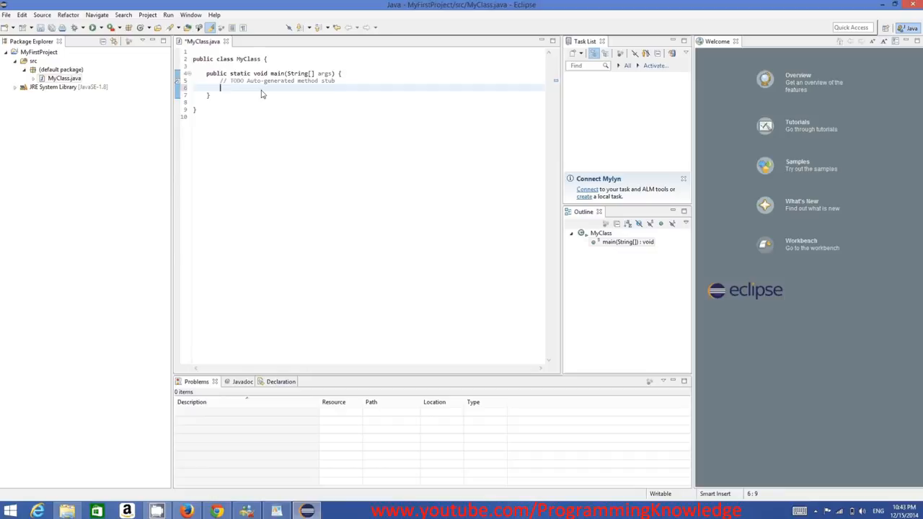
type("System.ou")
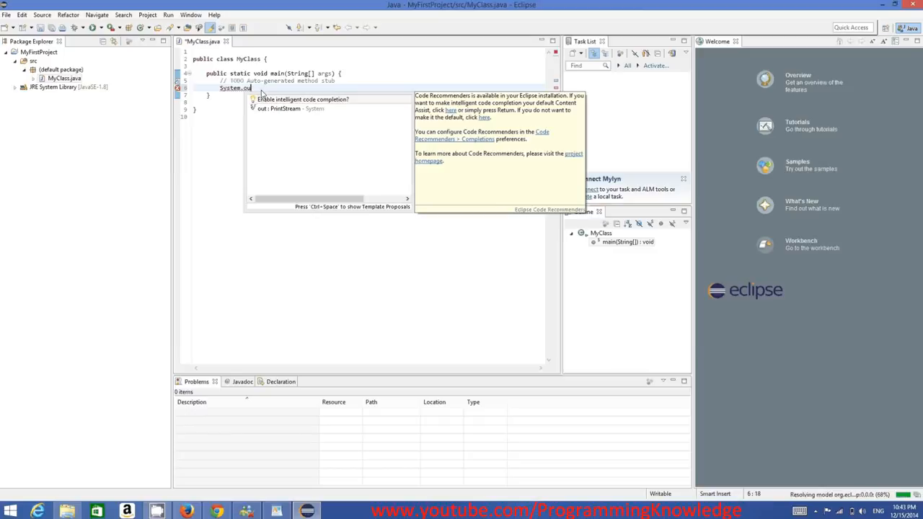
type("t.pr")
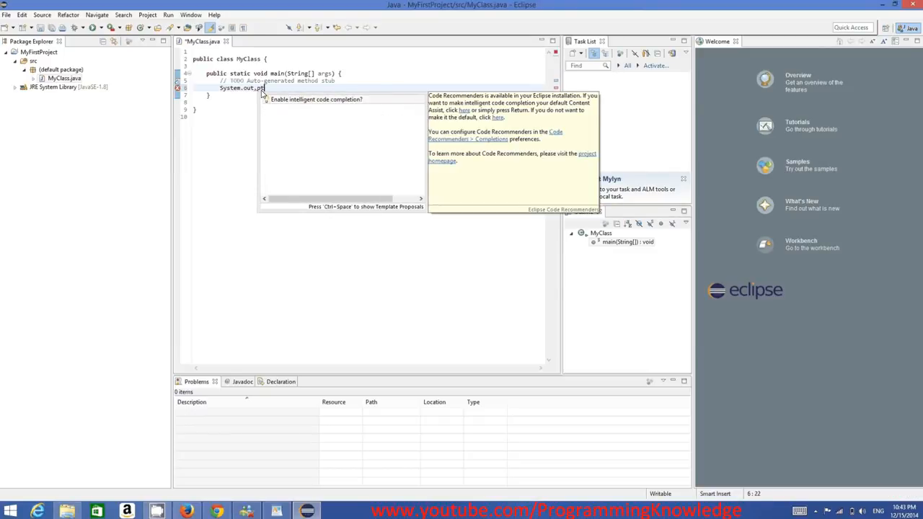
type("in")
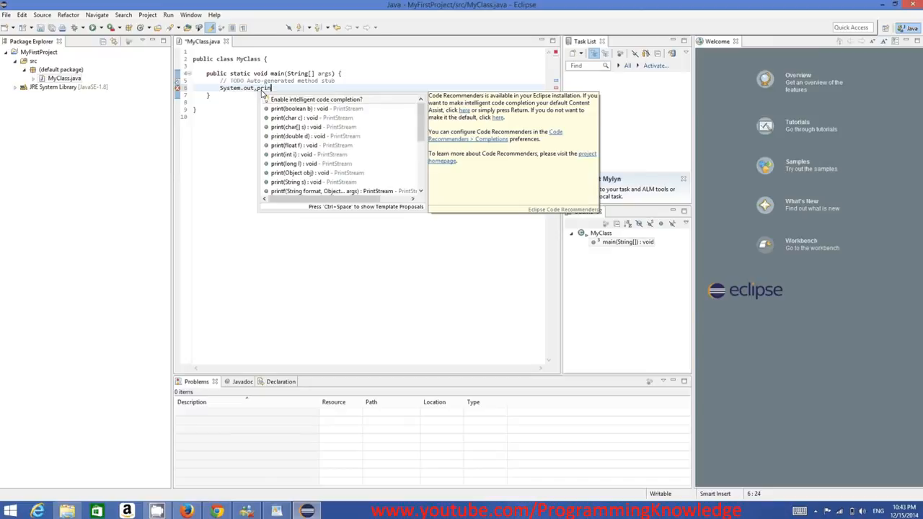
type("tl")
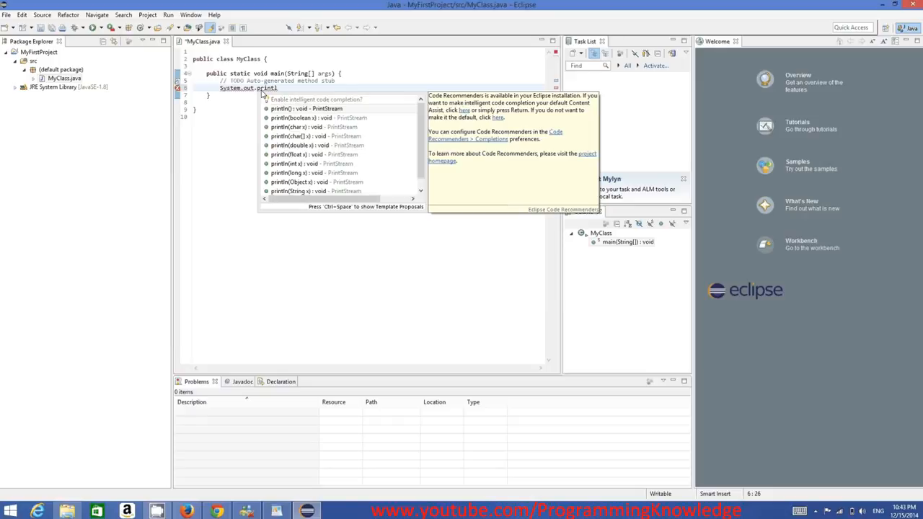
key("Return")
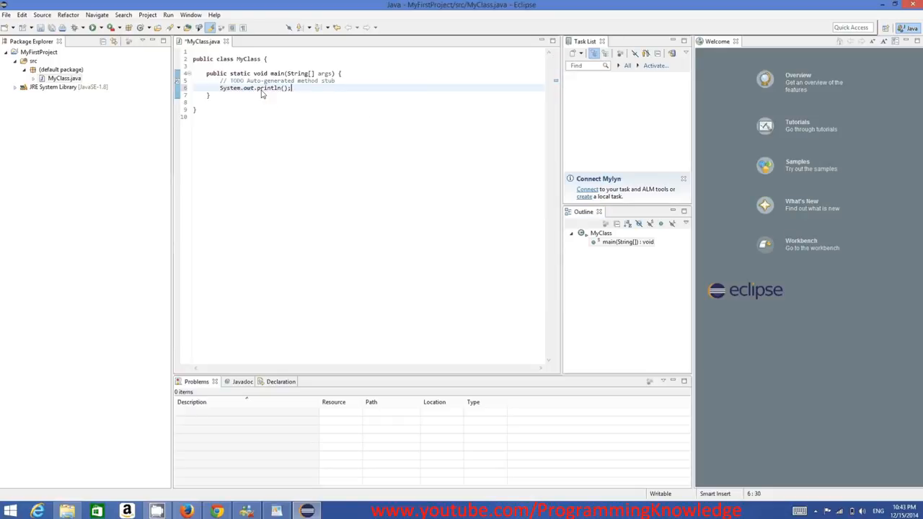
Switch the input language to German (Germany) with the German keyboard
type("\"")
key("BackSpace")
left_click(878, 509)
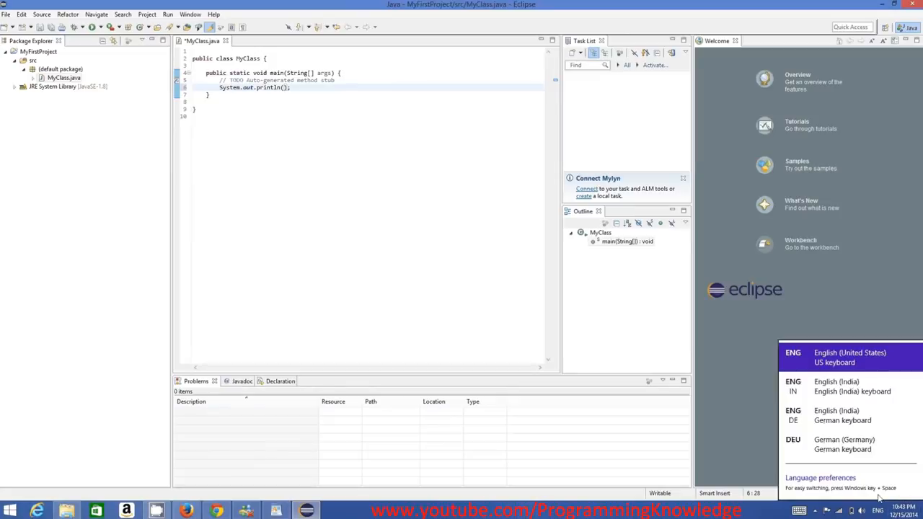
left_click(843, 444)
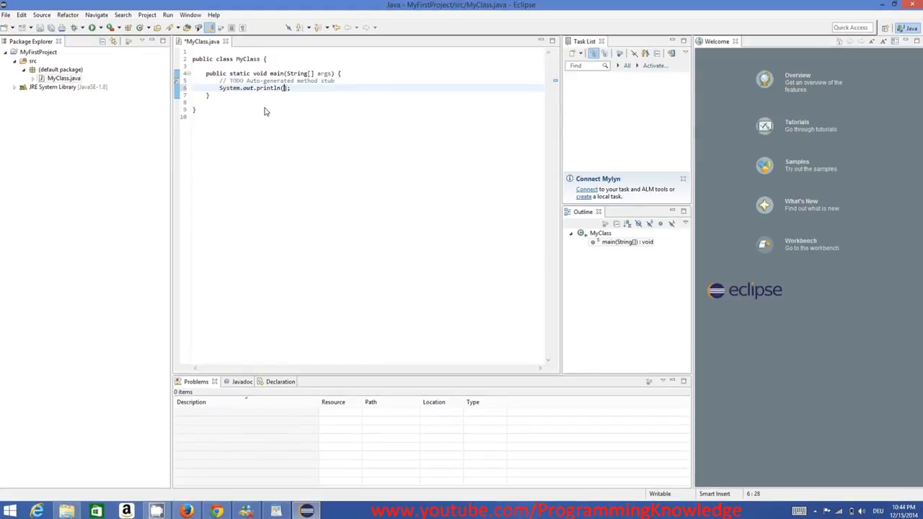
Enter the string "Hello World" as the println argument and review the complete class code
type("\"Hello World")
left_click_drag(209, 109, 185, 70)
key("ctrl+a")
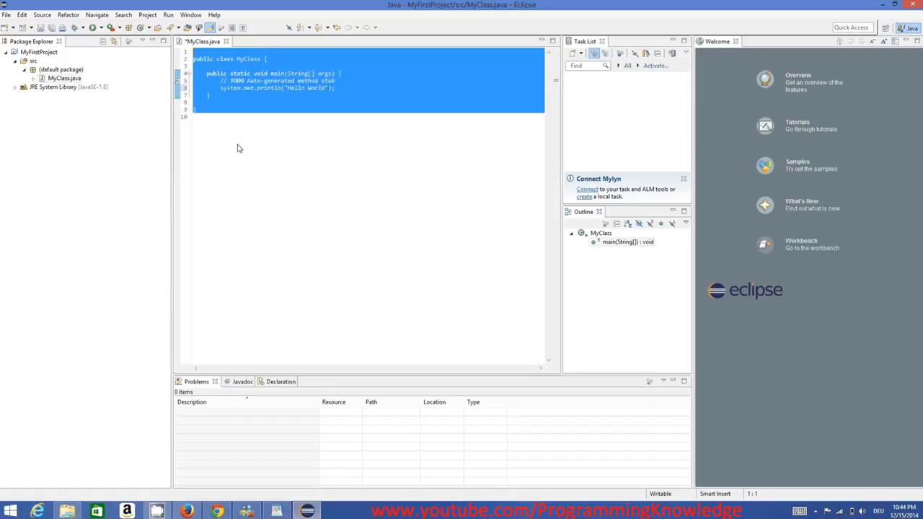
left_click(297, 196)
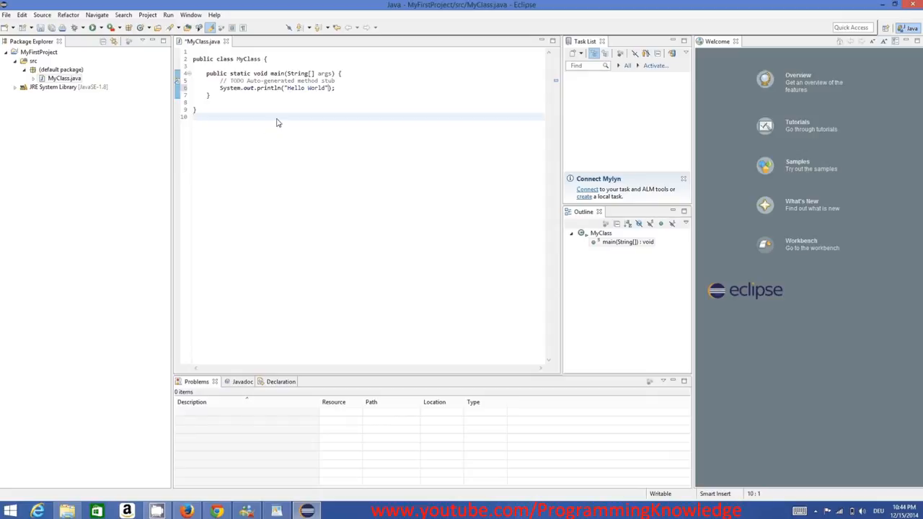
Run MyFirstProject as a Java application, saving MyClass.java before the launch
left_click(167, 16)
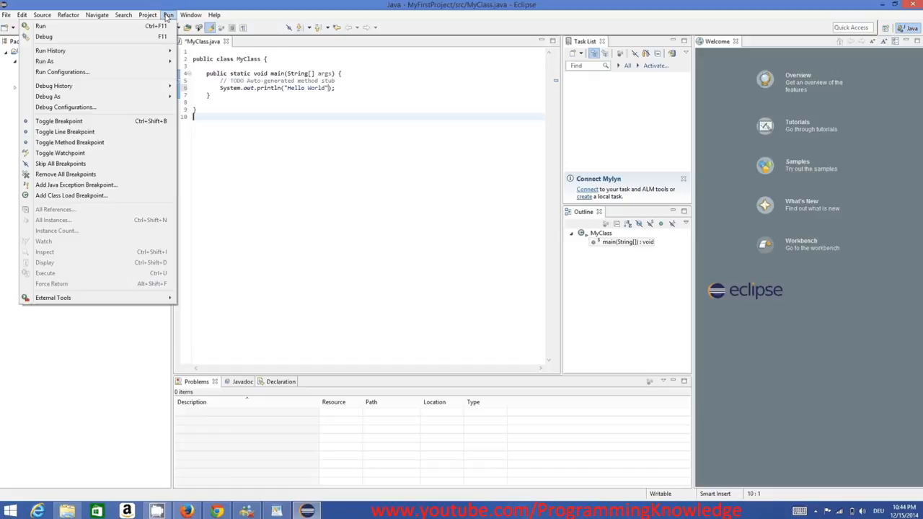
left_click(278, 94)
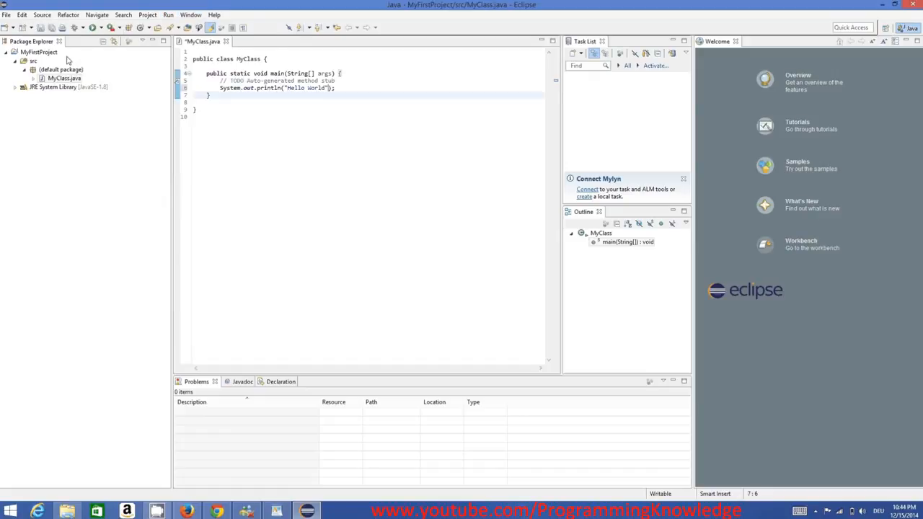
right_click(43, 53)
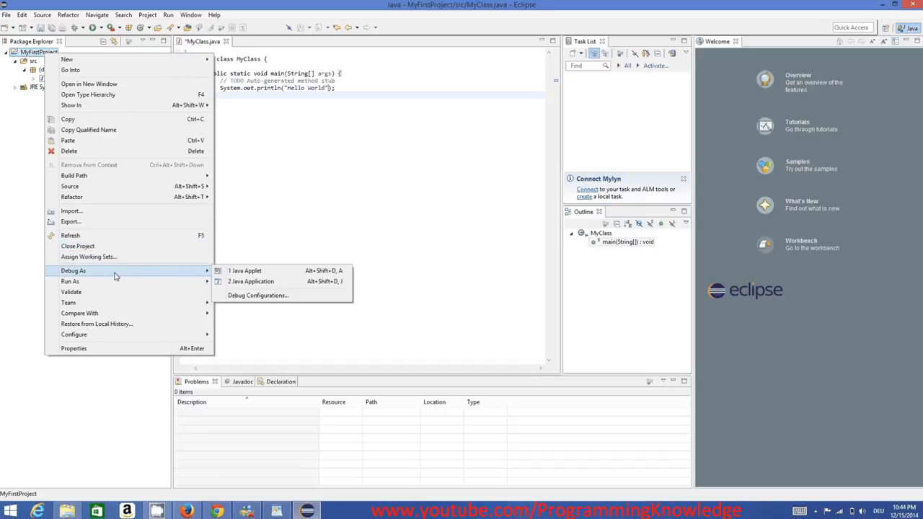
mouse_move(149, 285)
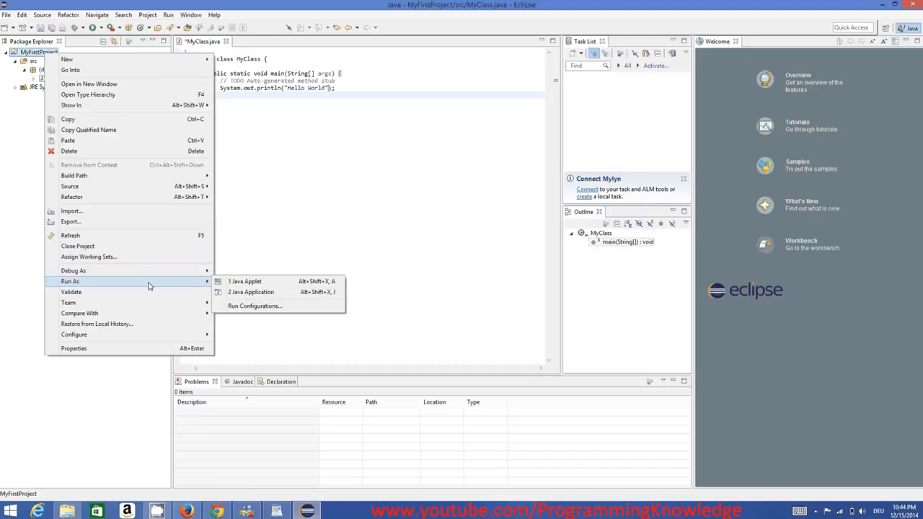
left_click(249, 292)
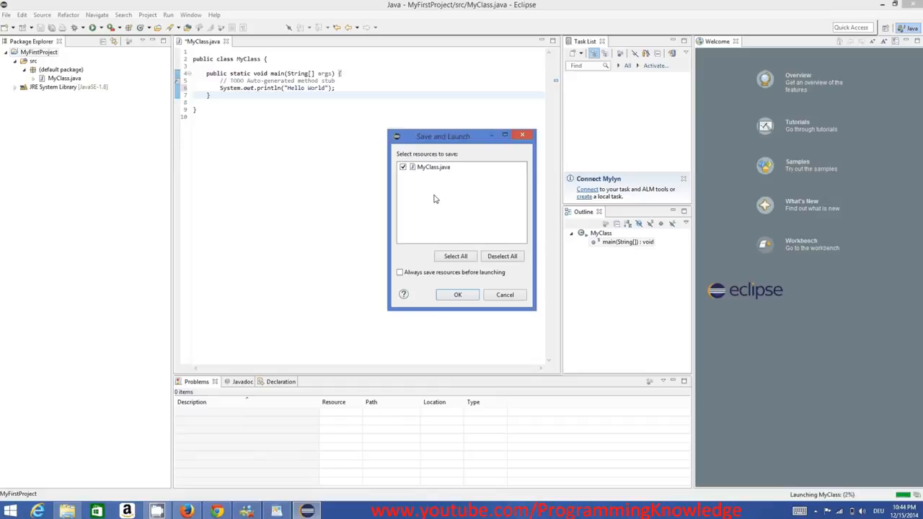
left_click(458, 295)
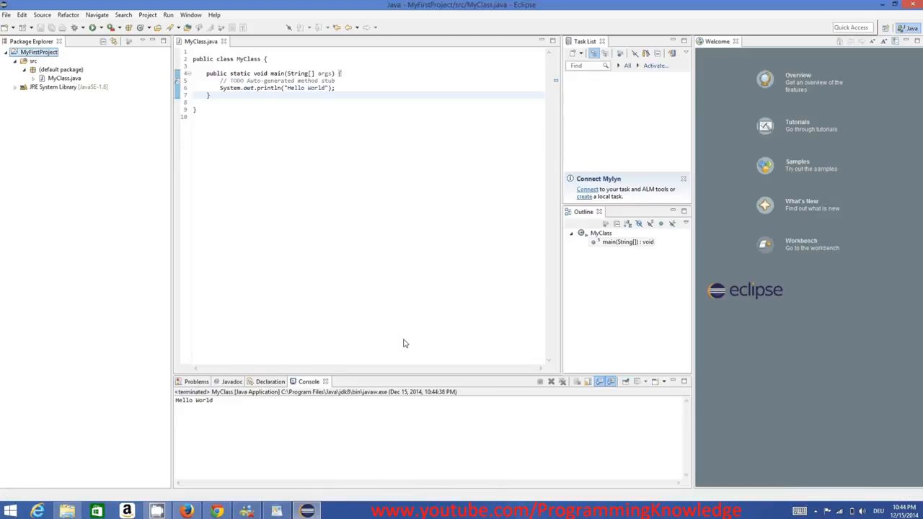
Examine the program's console output and compare it with the complete MyClass code
left_click_drag(253, 404, 171, 400)
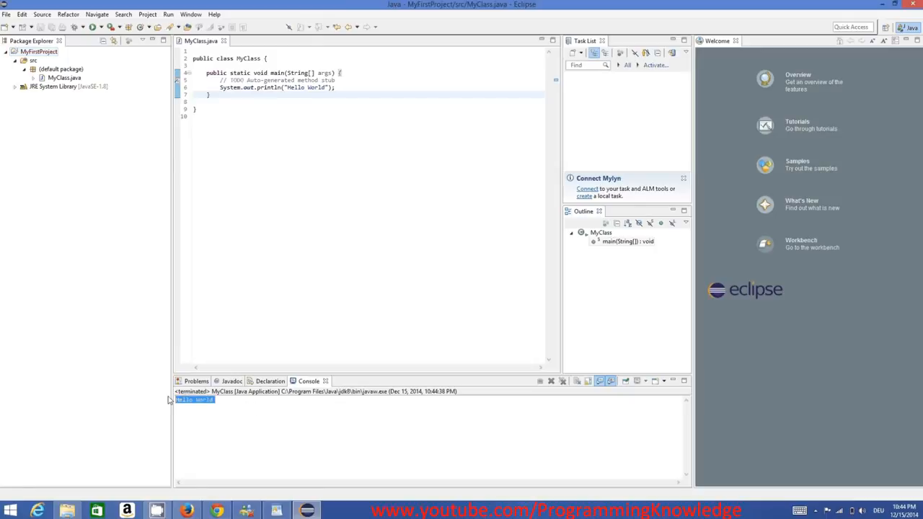
left_click(221, 401)
left_click_drag(355, 192, 189, 51)
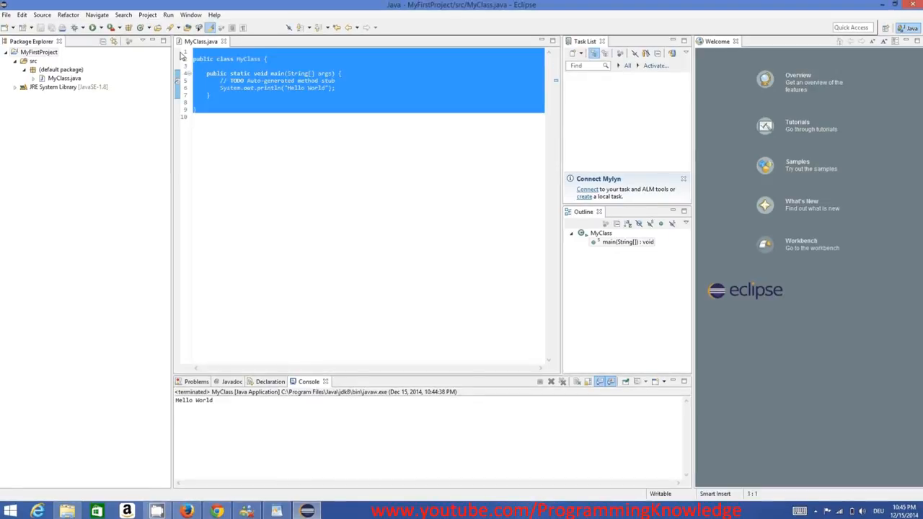
left_click(233, 75)
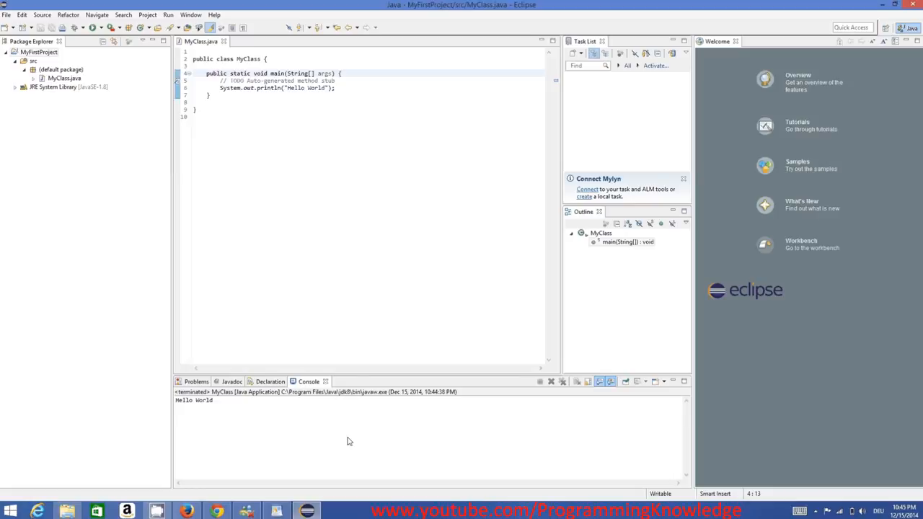
left_click(364, 516)
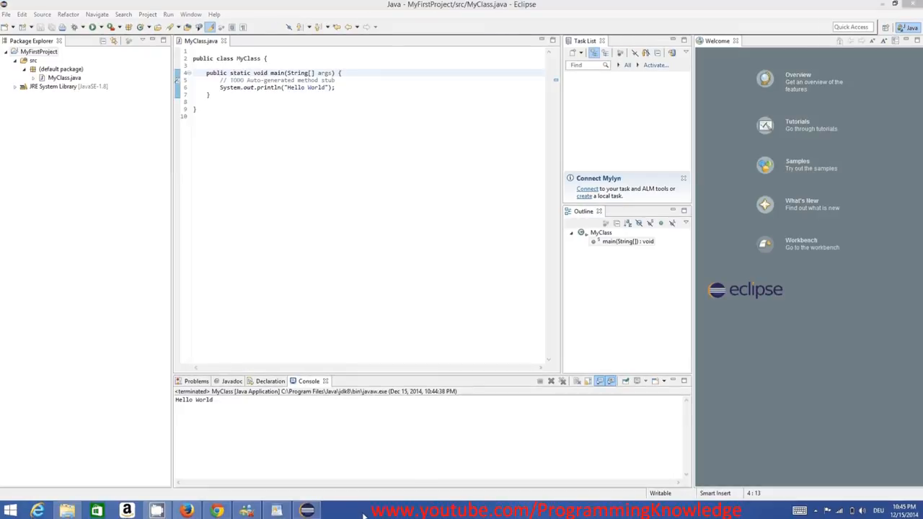